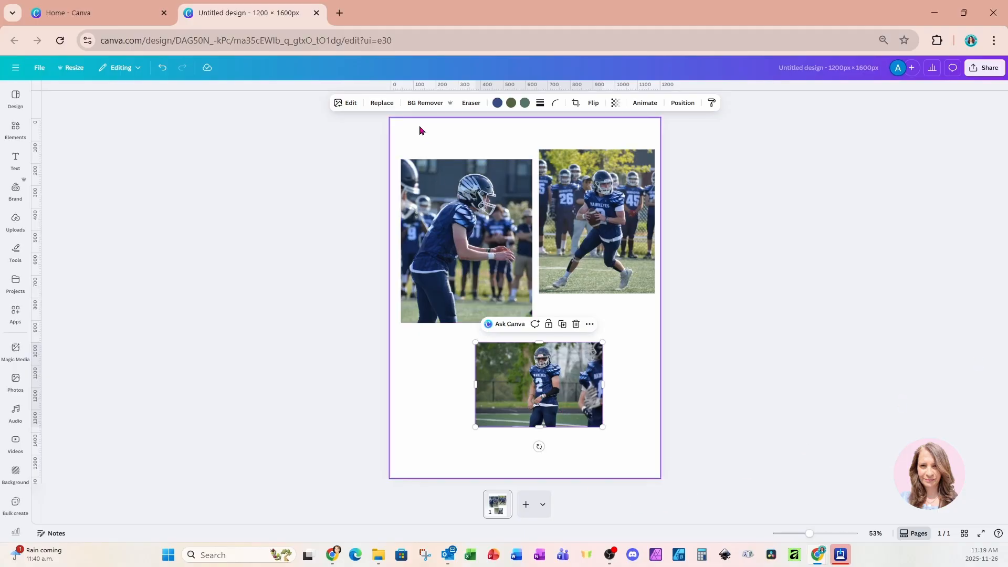
- Remove the backgrounds from the standing and side-view player photos, and move both cutouts to the bottom of the page
click(416, 103)
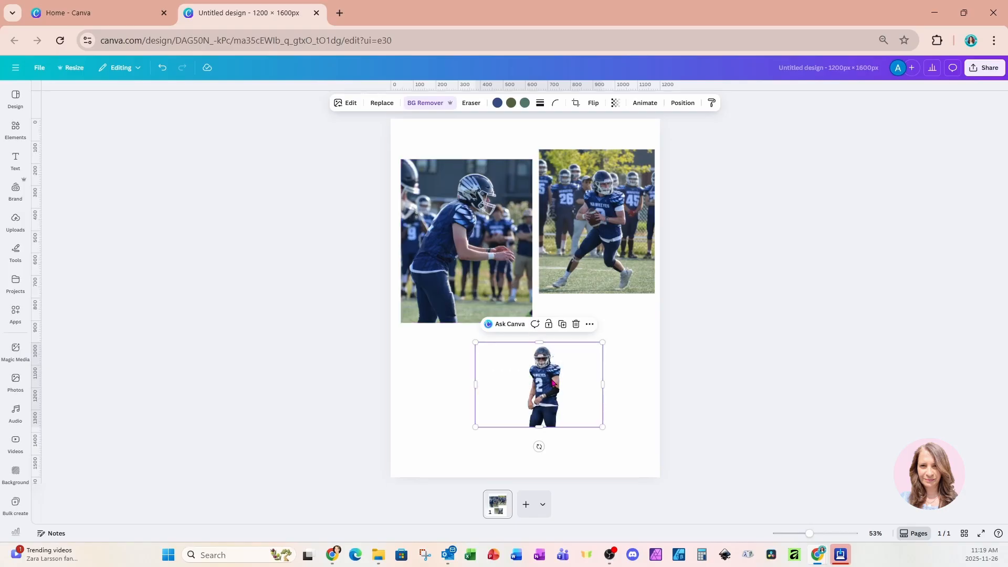
click(493, 252)
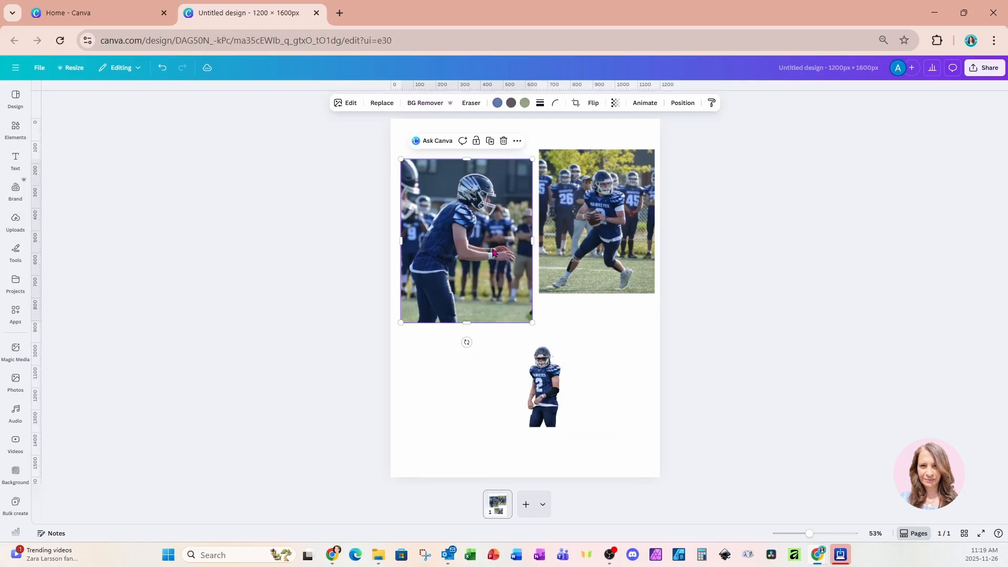
click(426, 102)
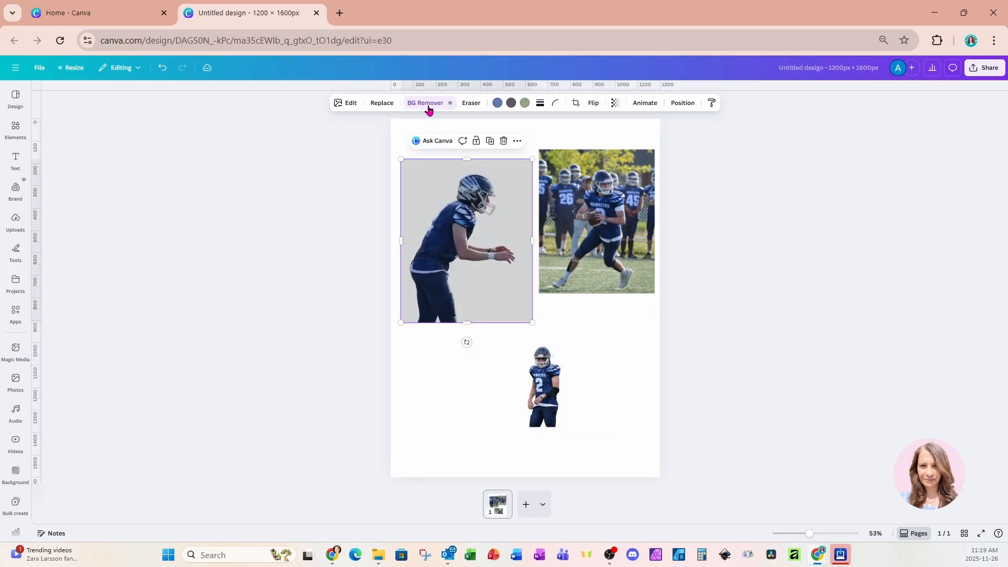
drag(477, 213, 470, 380)
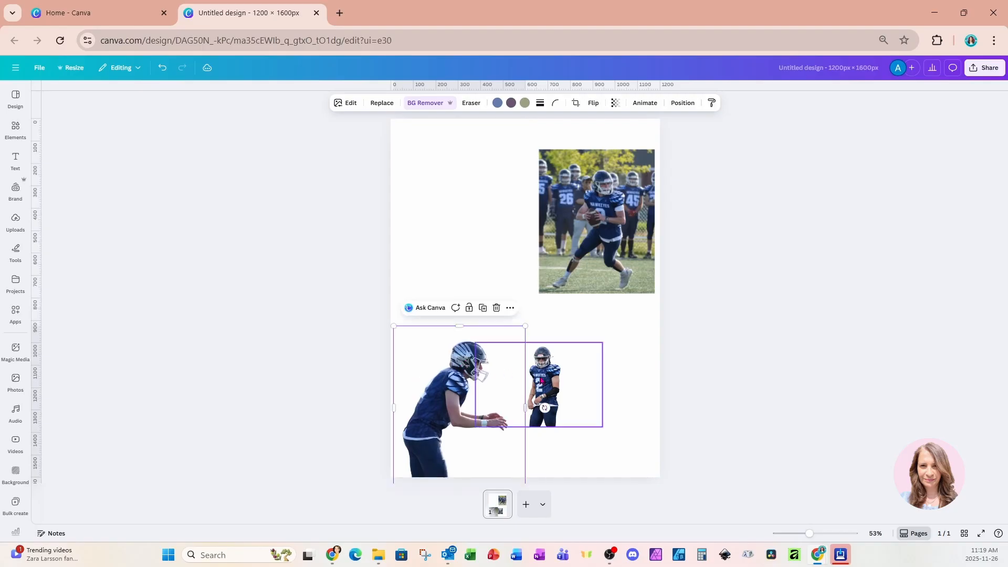
drag(545, 381, 554, 431)
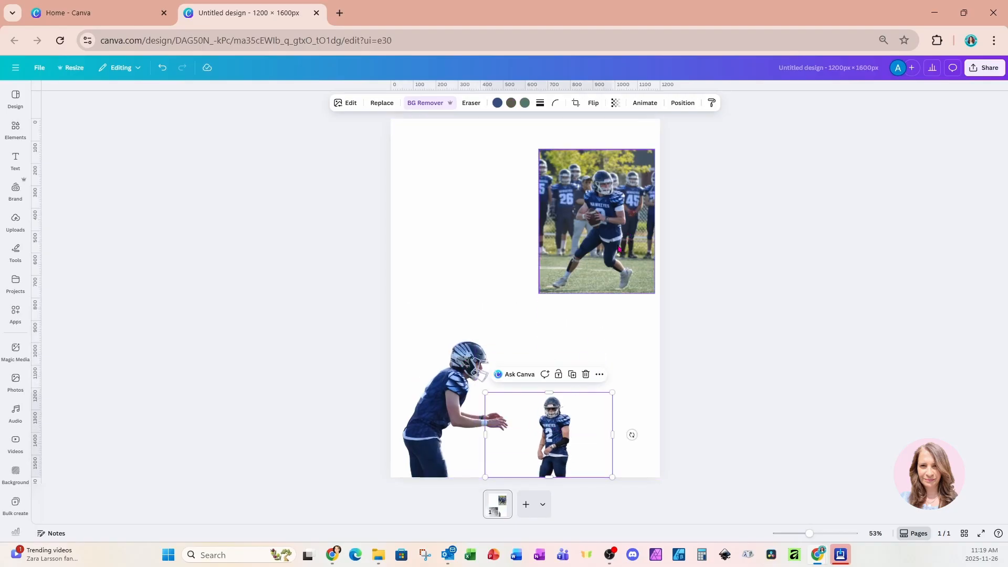
- Move the photo of the player running with the ball to the upper page and enlarge it to the full page width
drag(619, 250, 462, 220)
drag(507, 262, 604, 383)
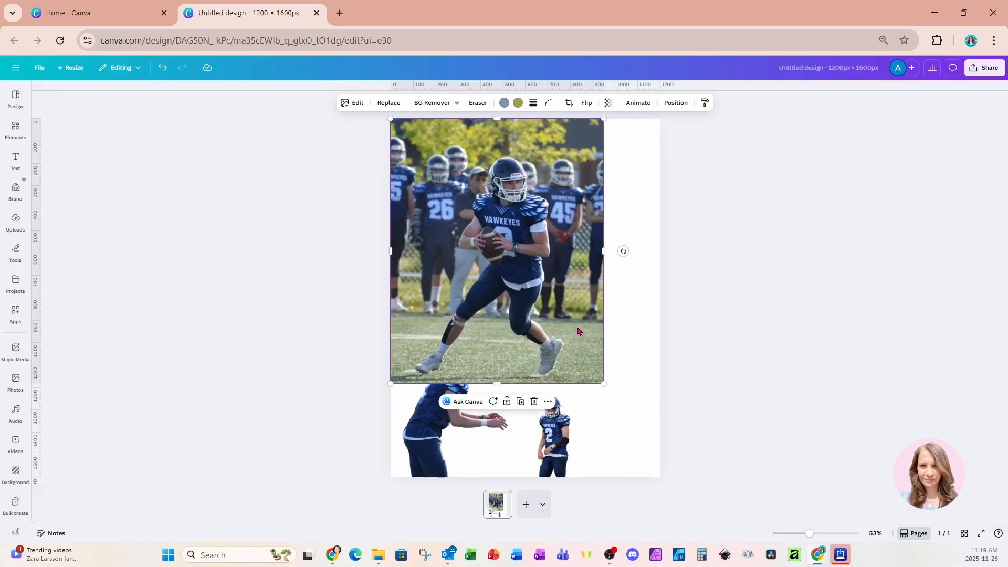
drag(580, 330, 576, 294)
drag(604, 348, 670, 408)
drag(625, 364, 623, 356)
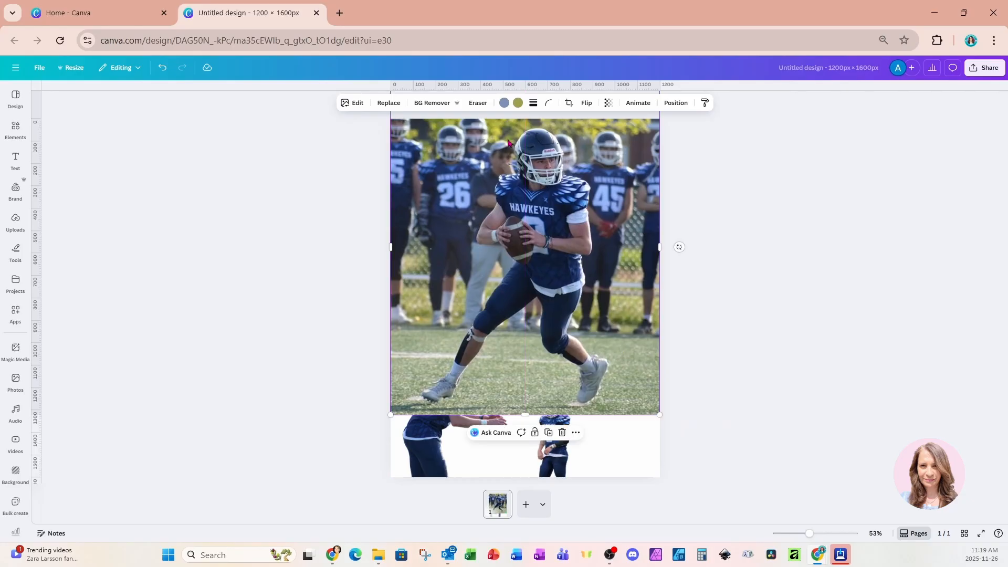
- Apply the Sea Blue duotone effect to the full-width running player photo and make it semi-transparent
click(356, 103)
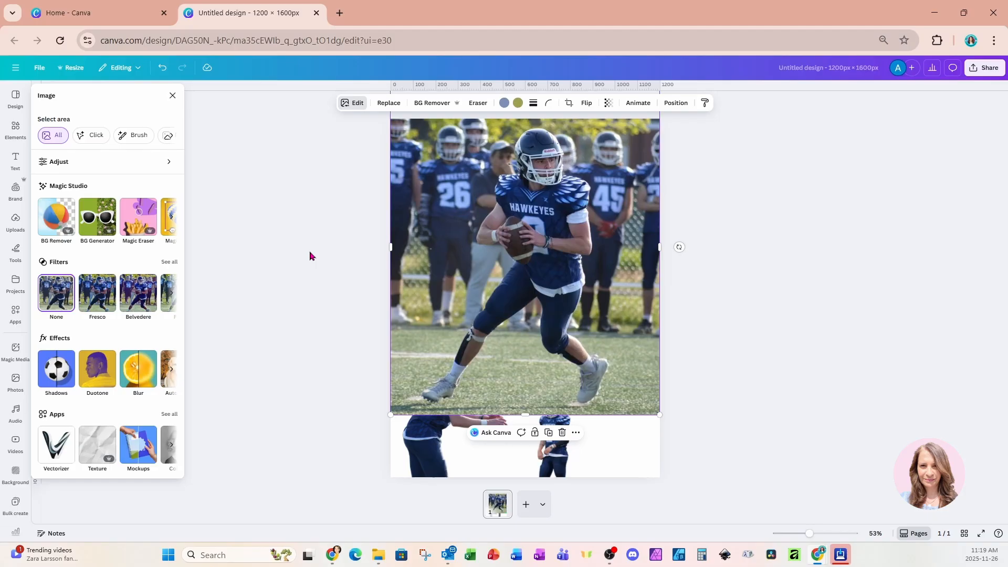
click(98, 383)
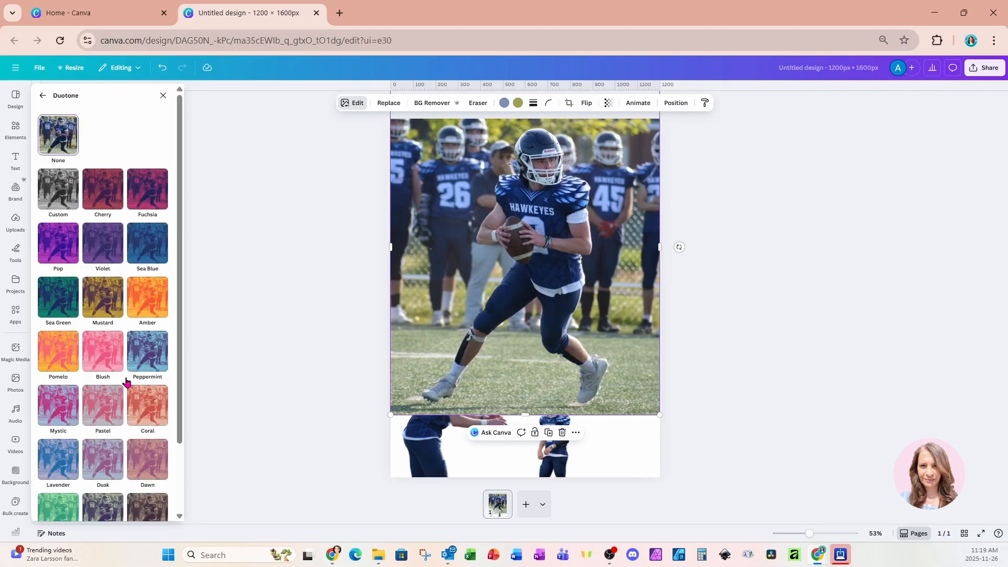
click(157, 254)
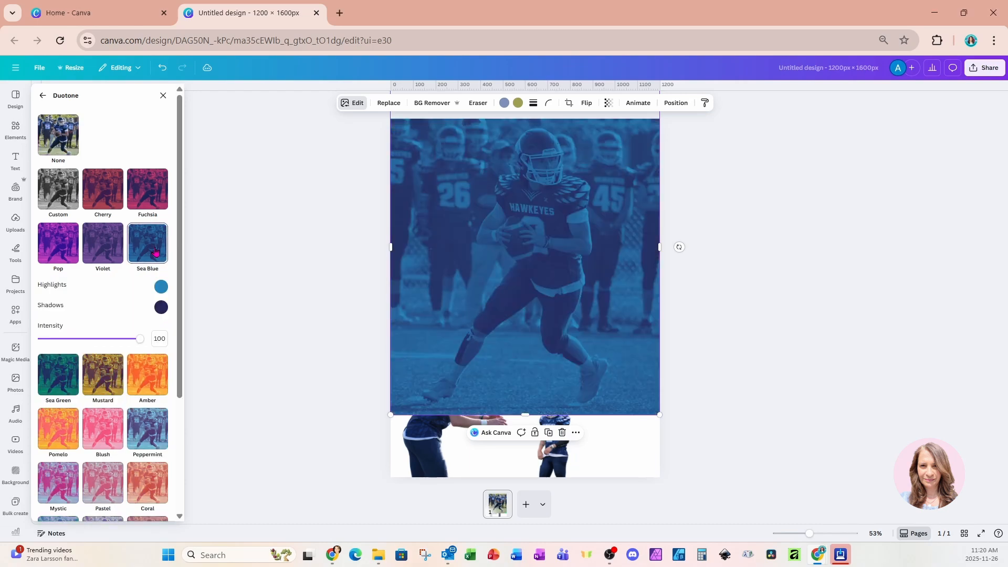
click(608, 103)
drag(629, 139, 596, 147)
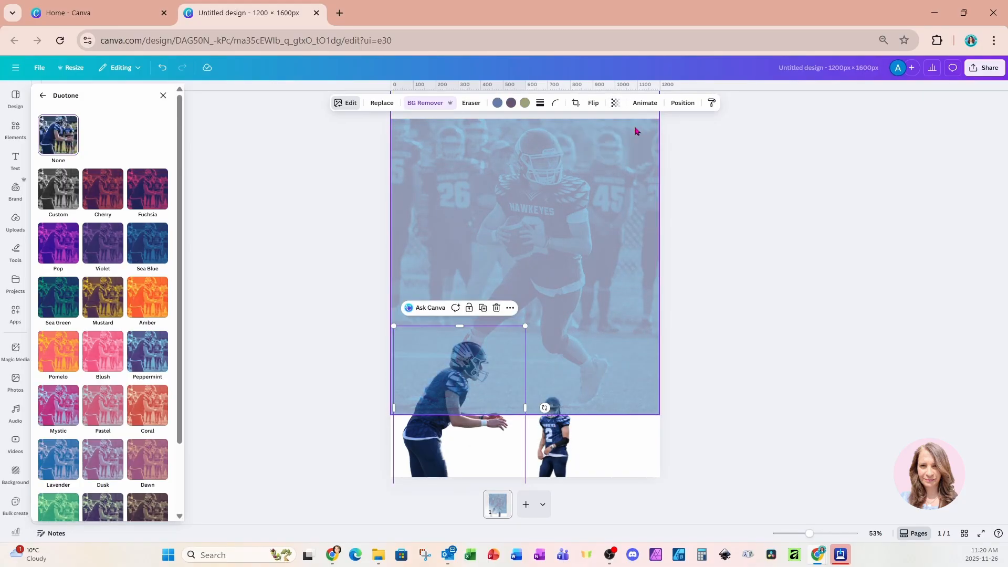
- Reorder the layers so the blue duotone photo sits behind both player cutouts
click(635, 127)
click(672, 105)
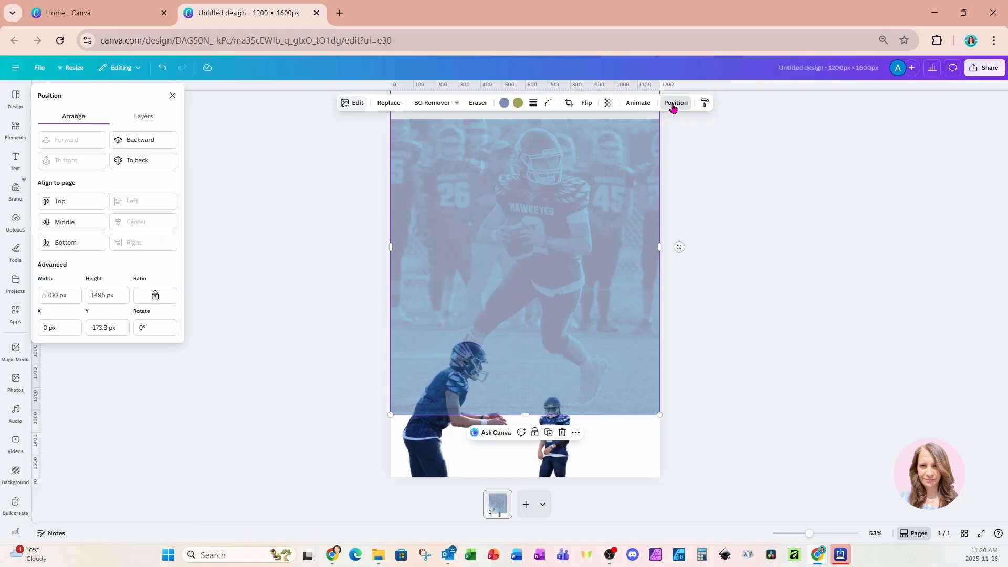
click(144, 116)
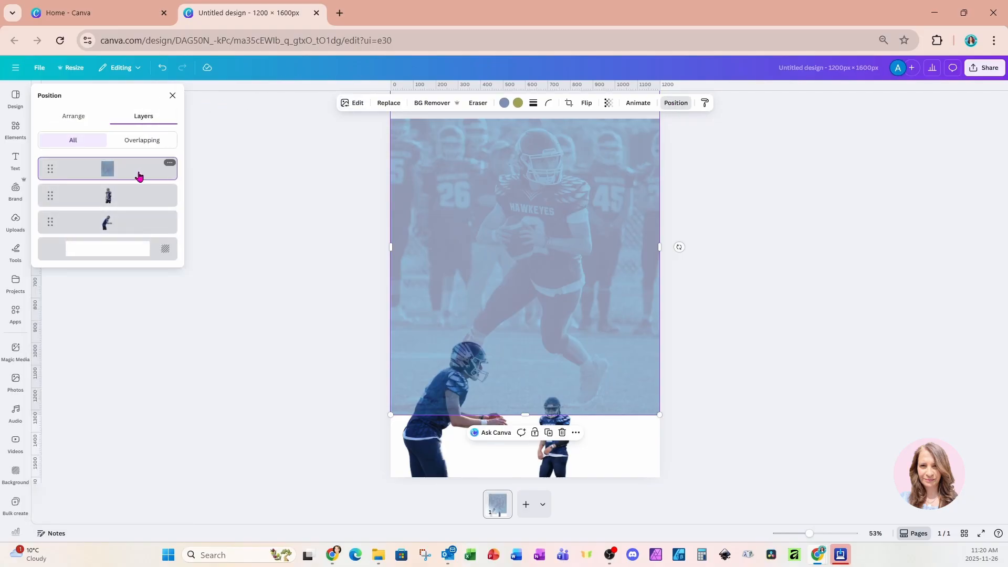
drag(137, 173, 135, 237)
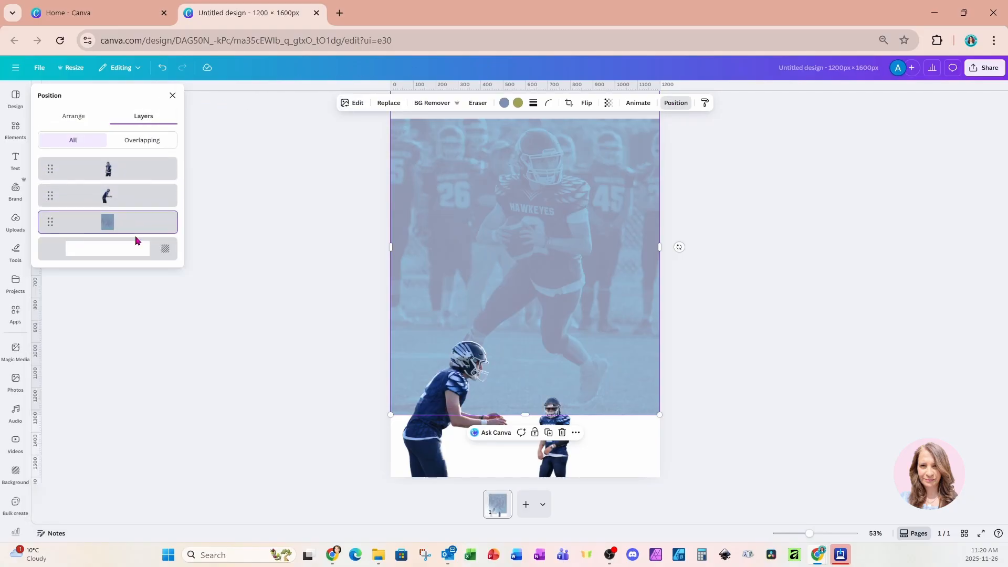
- Move the side-view player onto the blue photo, crop him to head and shoulders, and enlarge the cropped cutout
click(425, 458)
drag(425, 458, 483, 298)
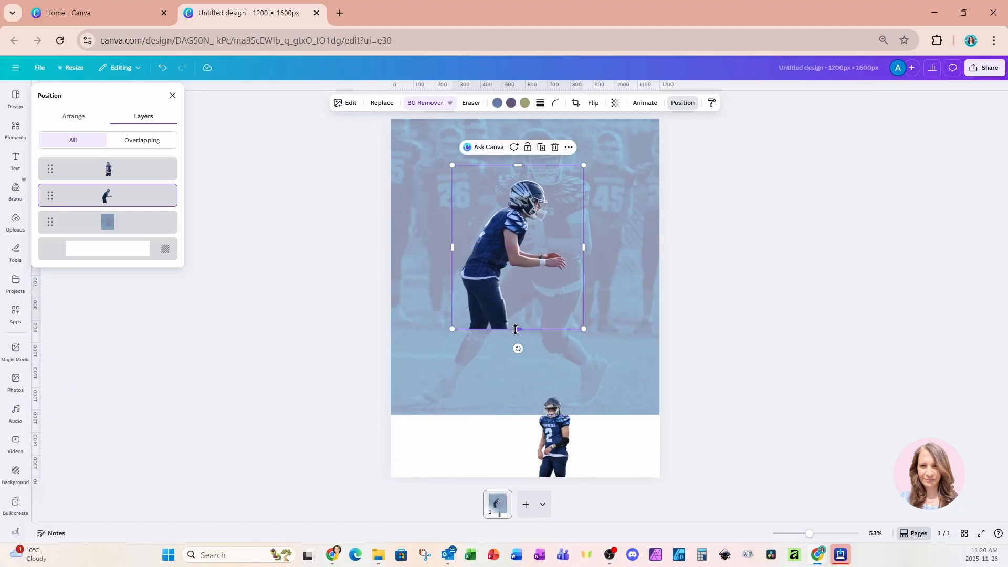
drag(515, 329, 521, 252)
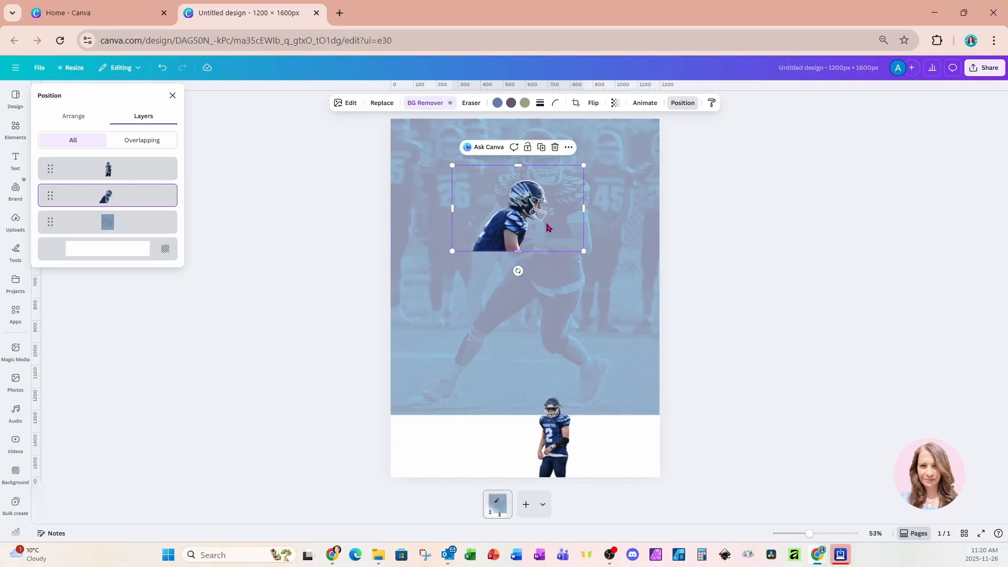
drag(584, 208, 561, 208)
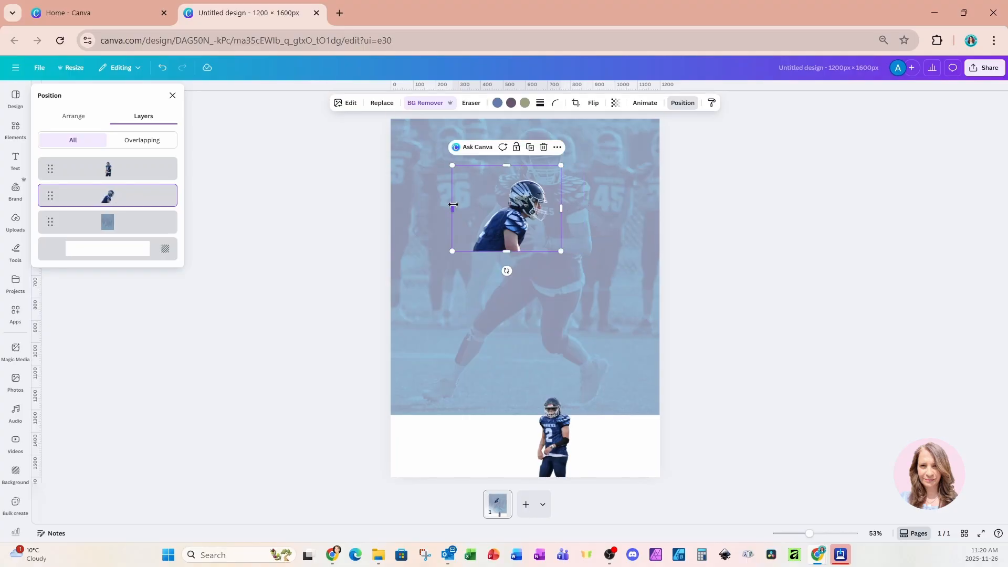
drag(452, 209, 486, 209)
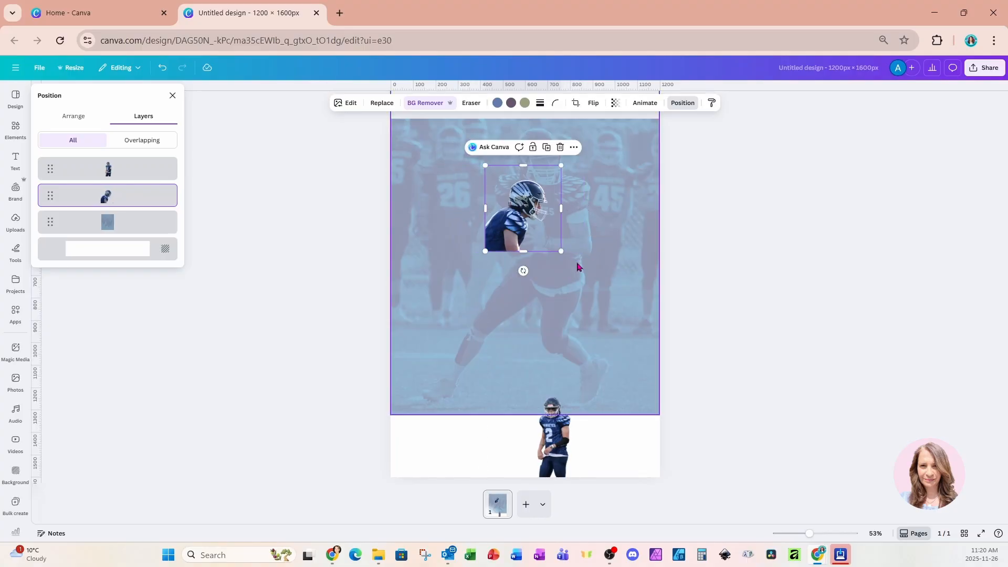
drag(562, 251, 548, 316)
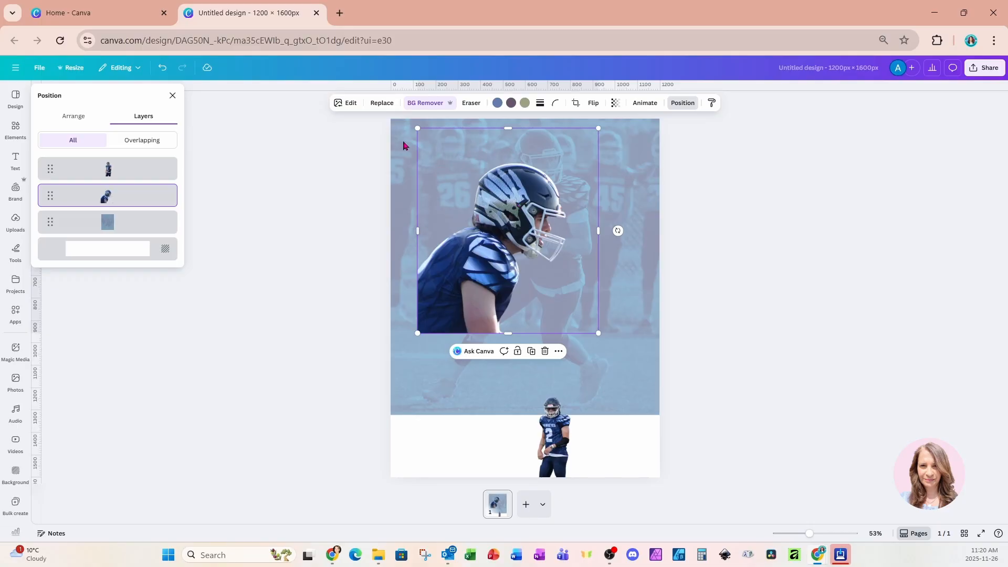
- Apply the Ink filter from the Mono group to the side-view player cutout
click(342, 104)
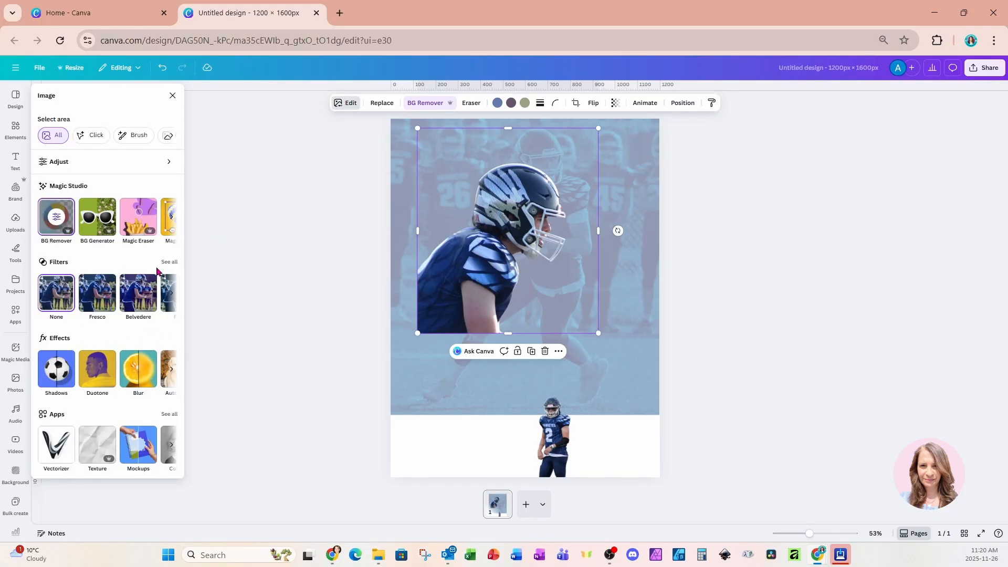
click(169, 262)
scroll(149, 361, down, 10)
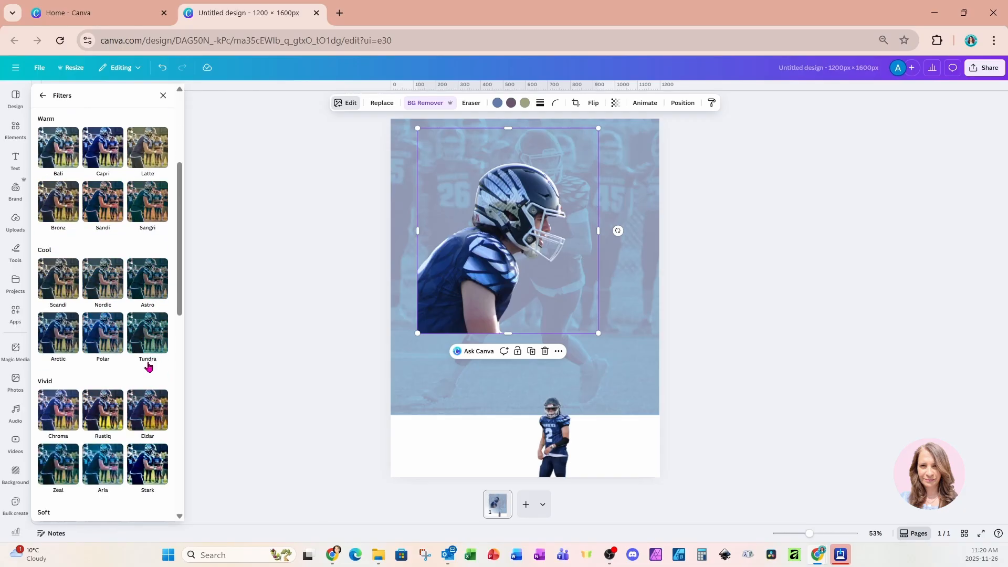
scroll(149, 367, down, 3)
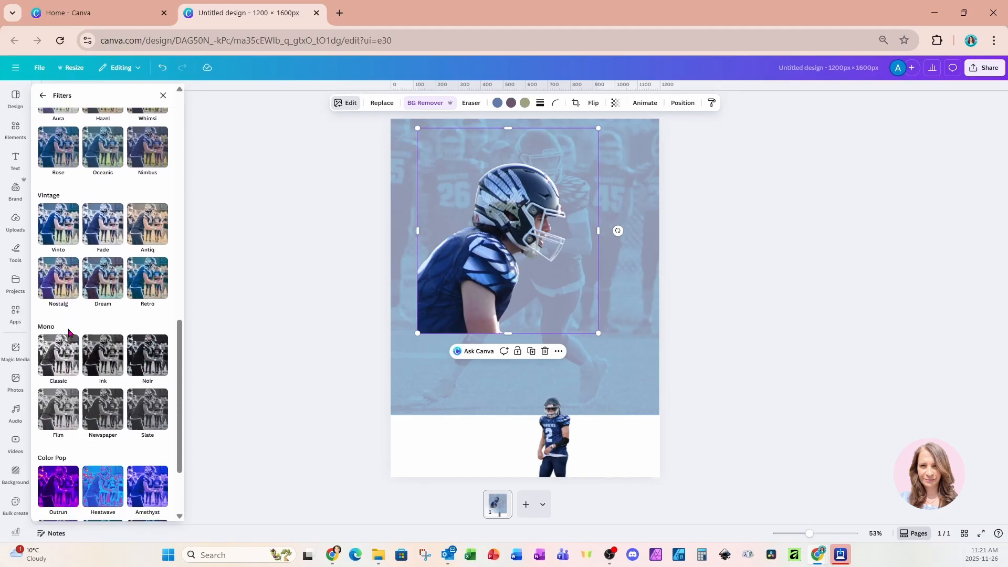
click(104, 364)
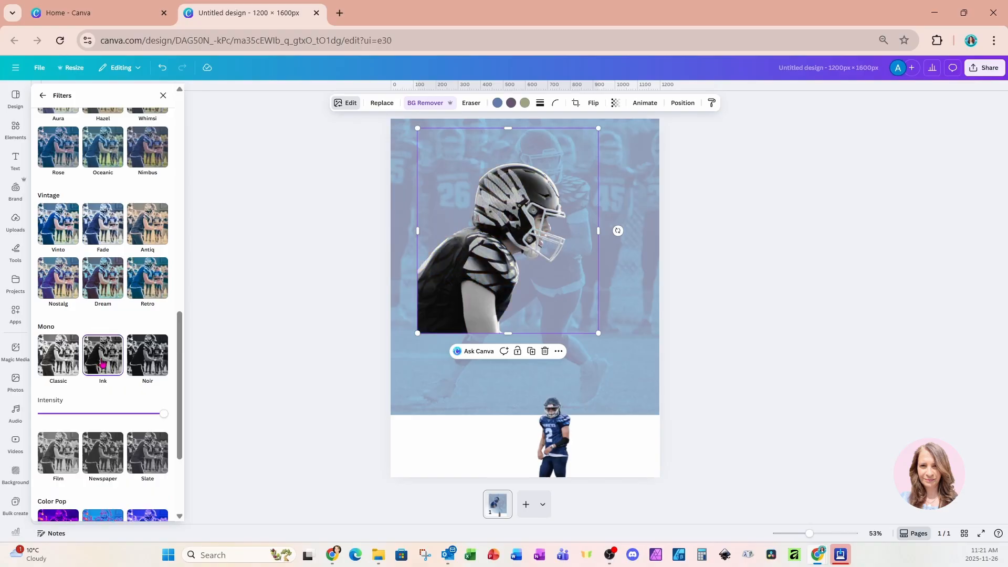
- Rotate the black-and-white player cutout to about -18°, enlarge it, and place it running off the page's left edge
drag(618, 231, 623, 196)
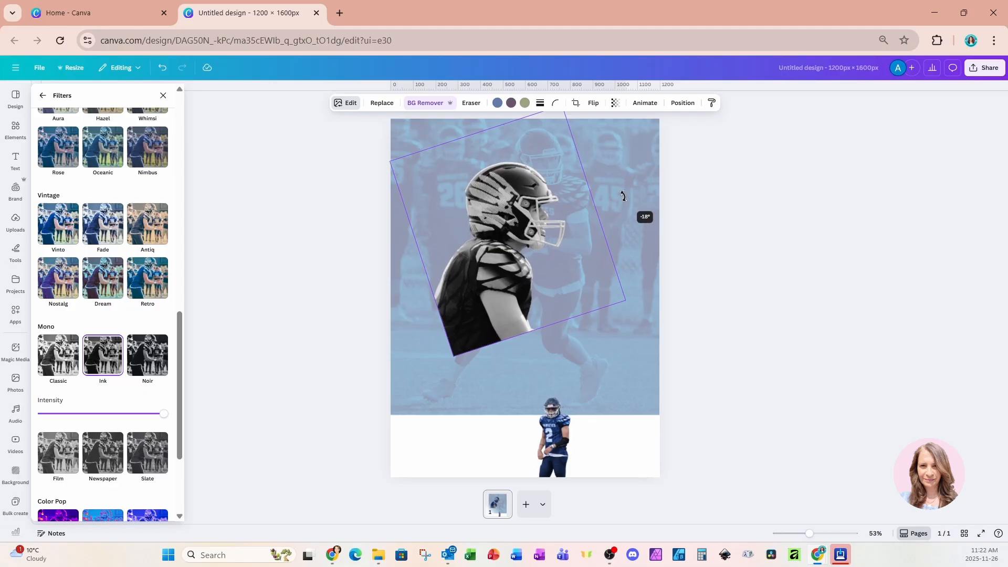
drag(609, 288, 497, 252)
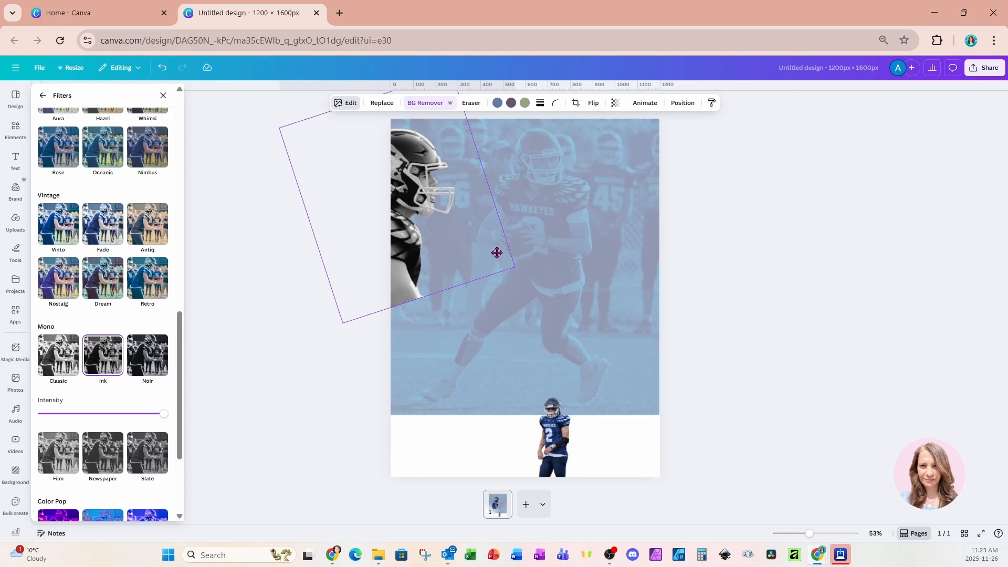
drag(497, 253, 693, 420)
drag(660, 376, 544, 369)
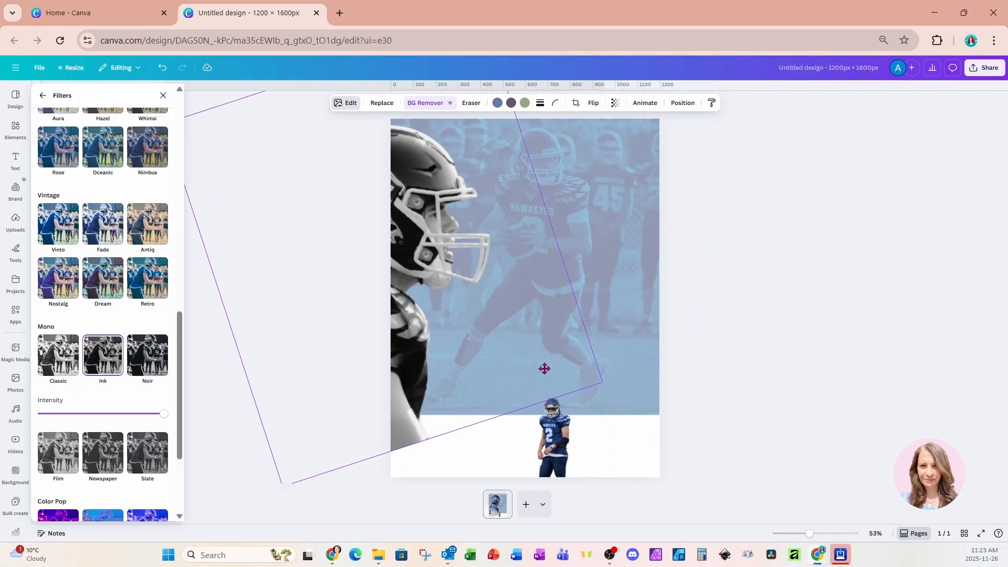
drag(544, 368, 545, 371)
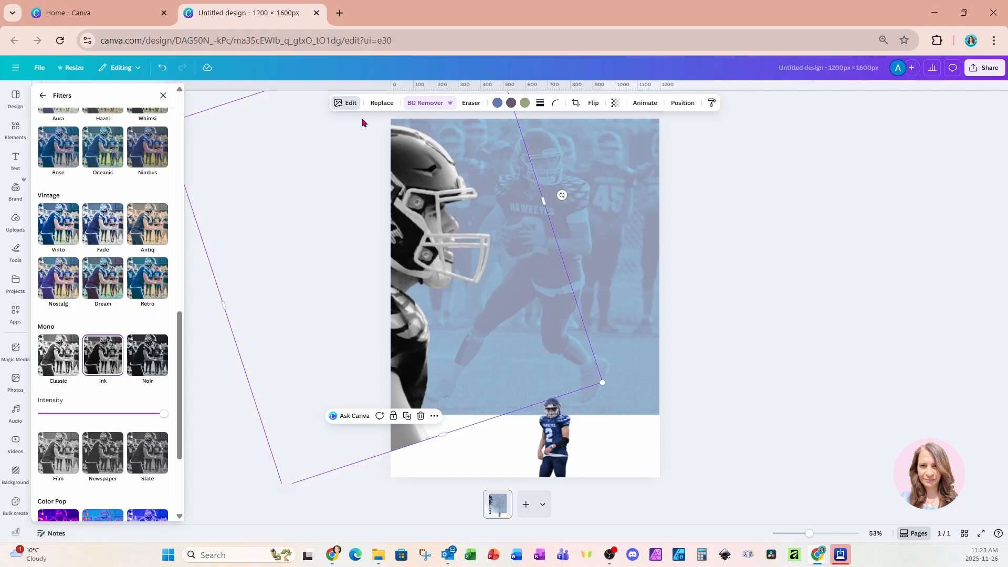
- Add a Glow shadow to the black-and-white player with size 9, blur amount 11 and intensity 74
click(44, 97)
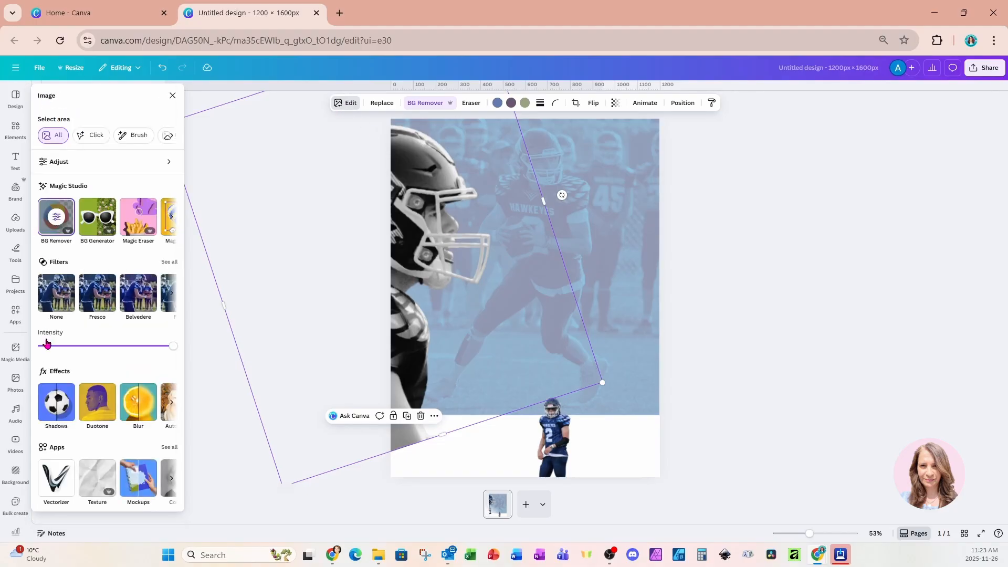
click(51, 405)
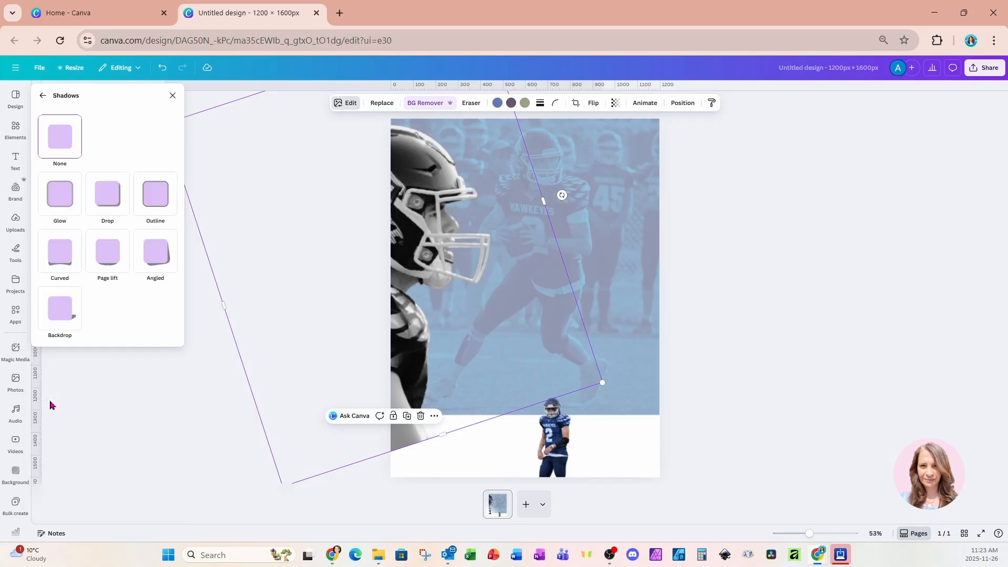
click(65, 207)
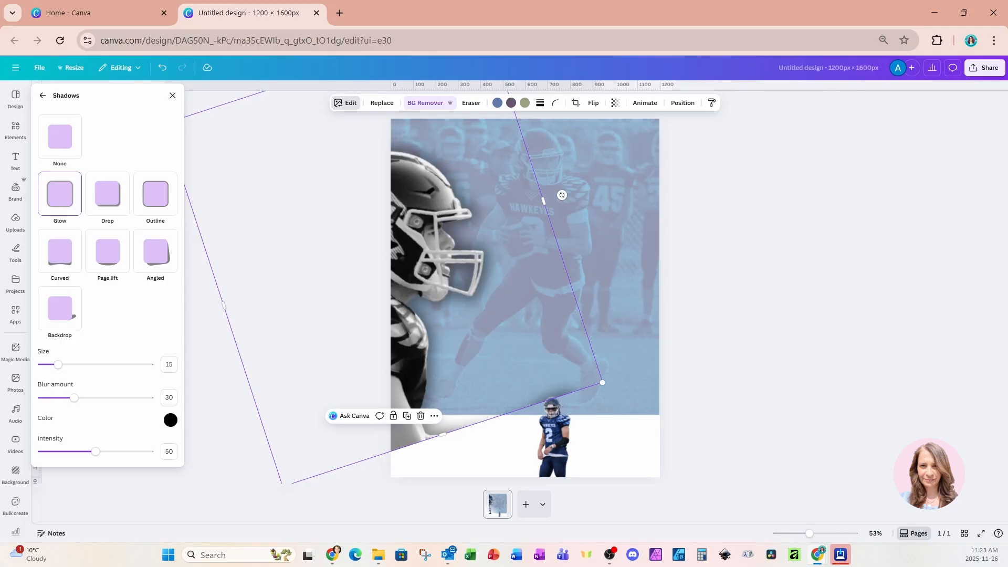
drag(58, 365, 51, 367)
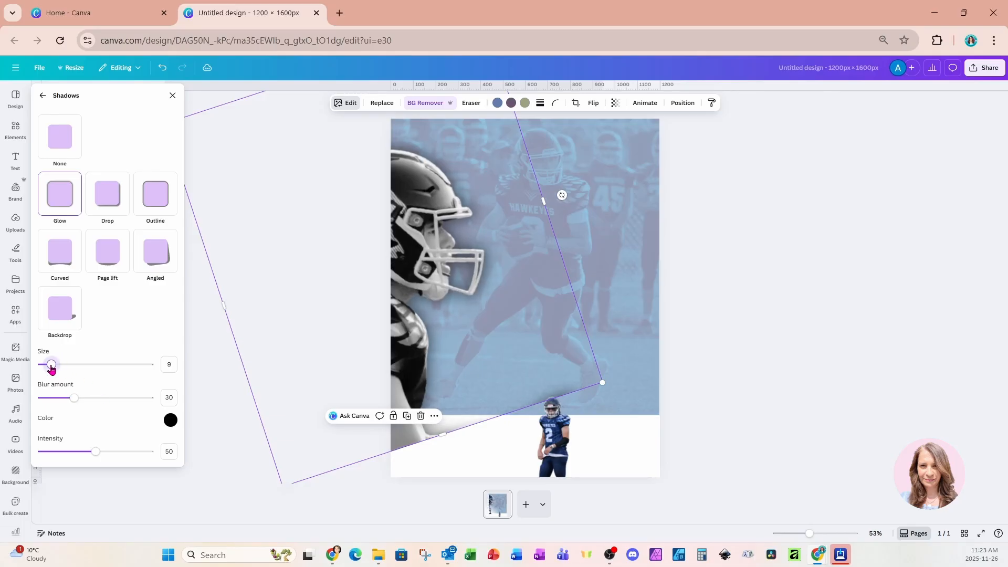
drag(74, 399, 64, 402)
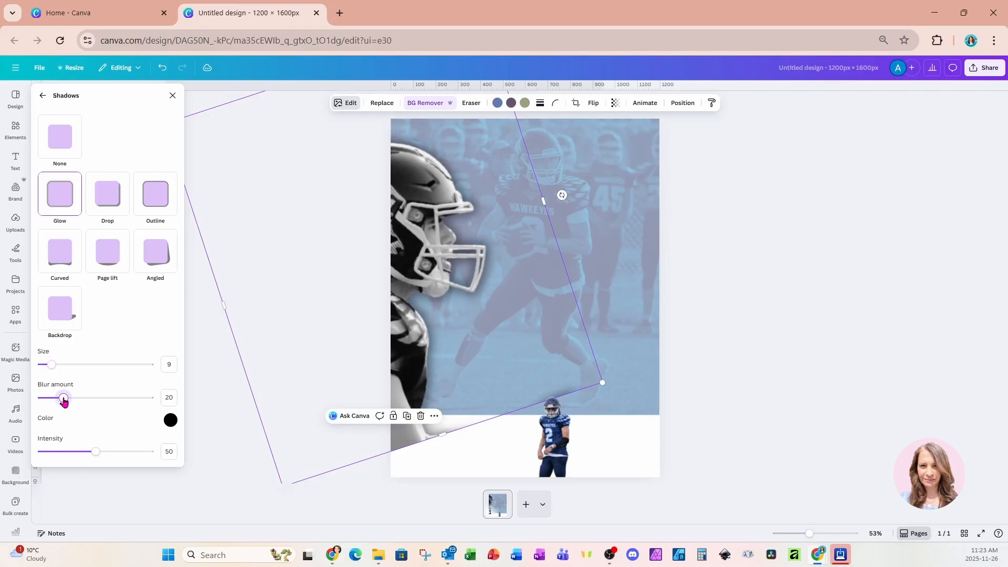
drag(63, 402, 54, 402)
drag(95, 454, 122, 455)
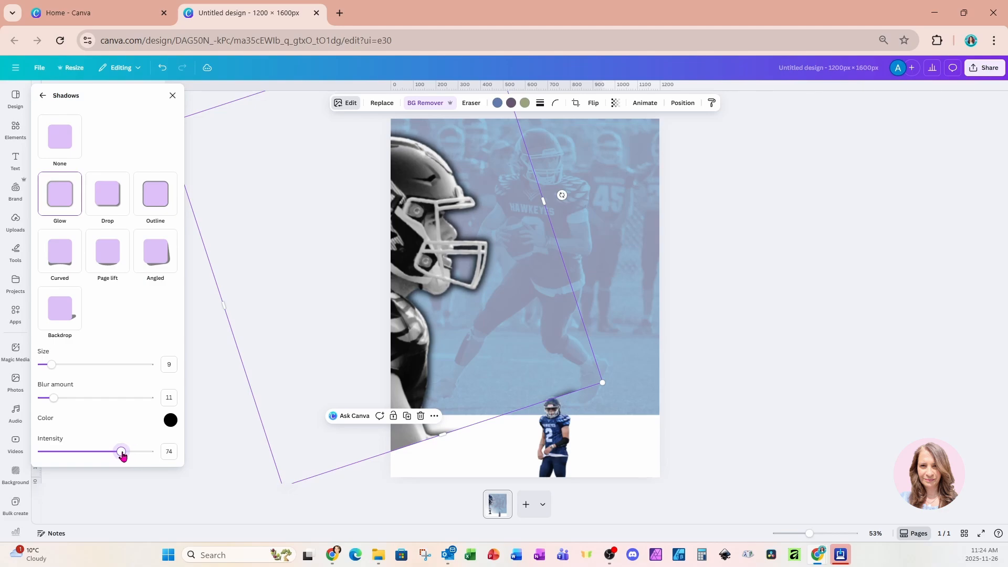
- Set the black-and-white player cutout's transparency to 71
click(616, 103)
drag(639, 139, 618, 139)
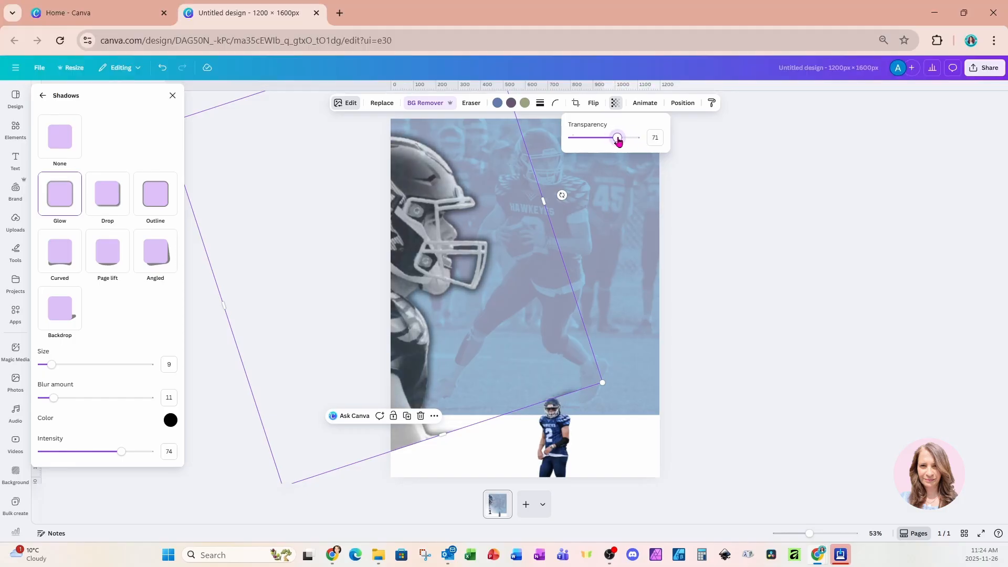
- Enlarge the full-colour front-facing player cutout and place it in the page's lower centre, running off the bottom edge
click(548, 436)
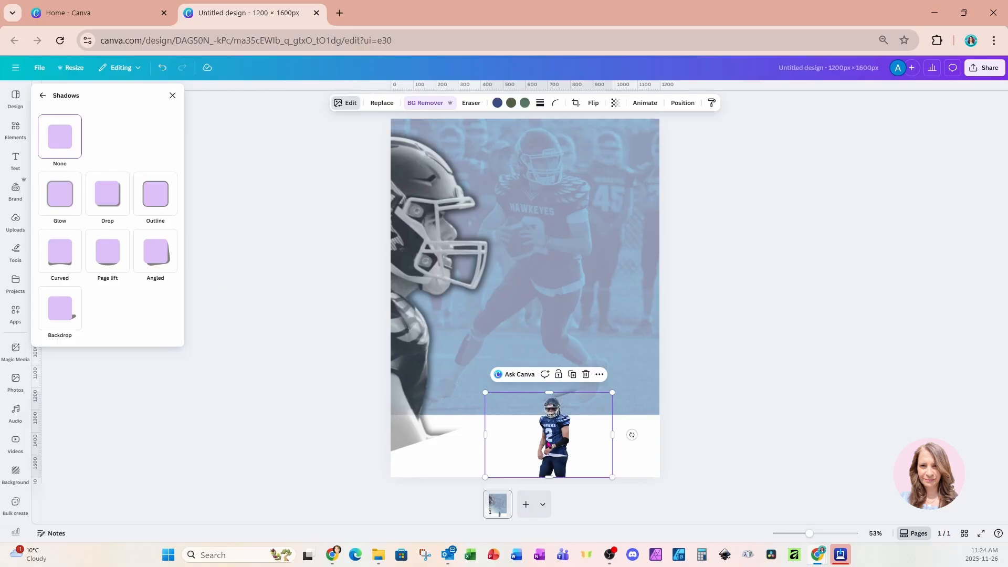
drag(558, 452, 498, 449)
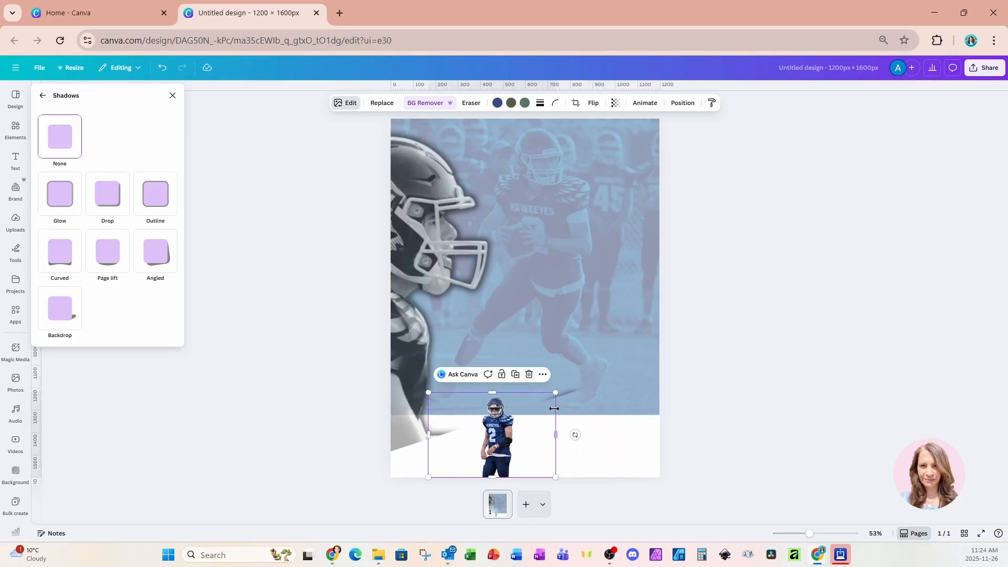
drag(556, 394, 914, 151)
drag(835, 210, 675, 297)
drag(752, 235, 866, 158)
drag(806, 206, 752, 216)
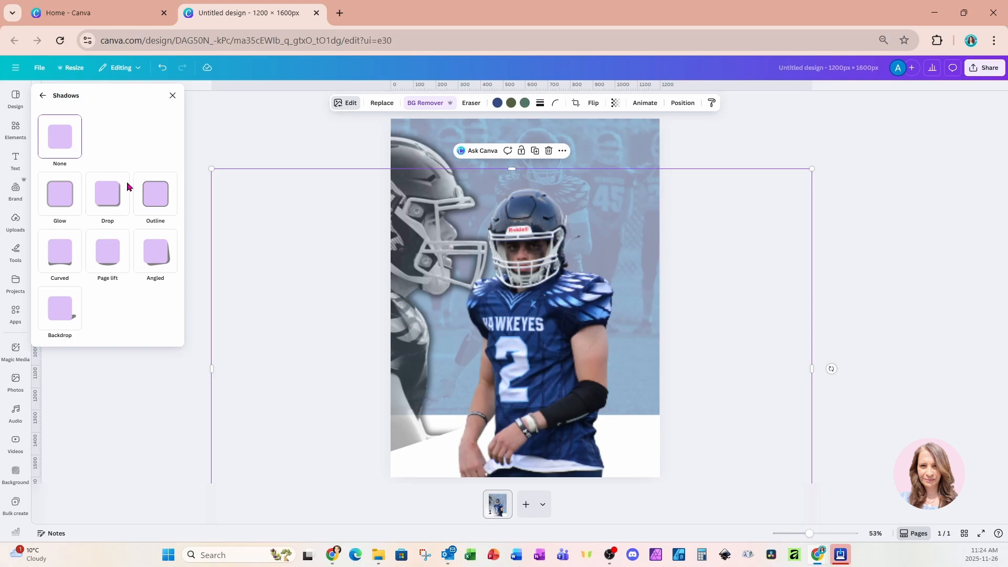
- Add a white (#FFFFFF) Outline shadow of size 12 to the front-facing player cutout
click(155, 208)
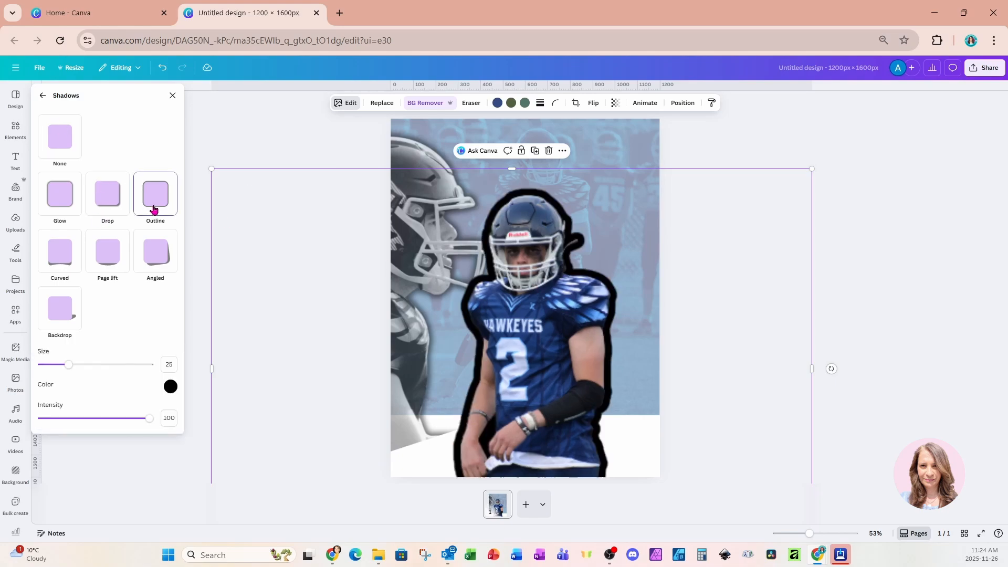
click(170, 386)
drag(178, 455, 163, 406)
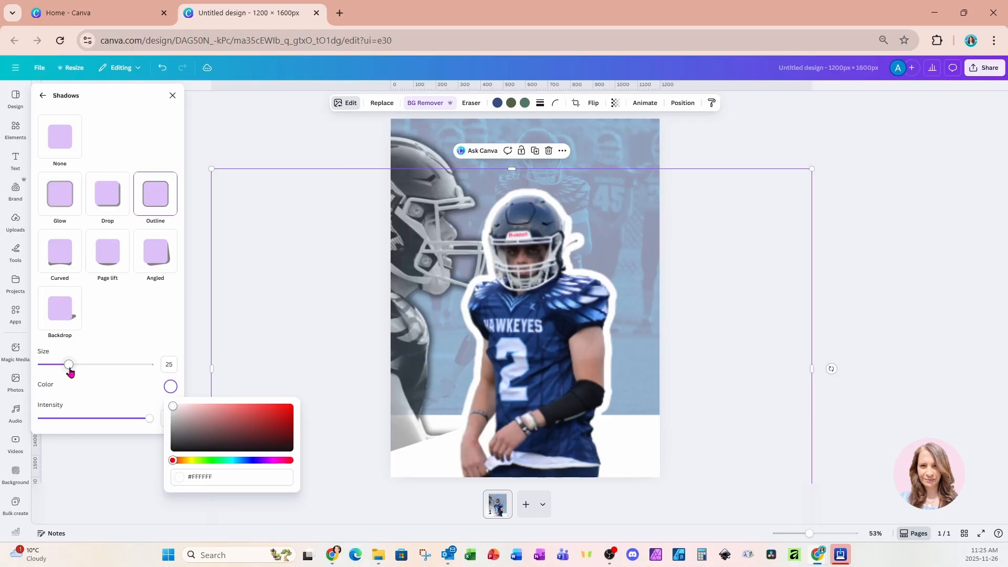
drag(70, 372, 56, 371)
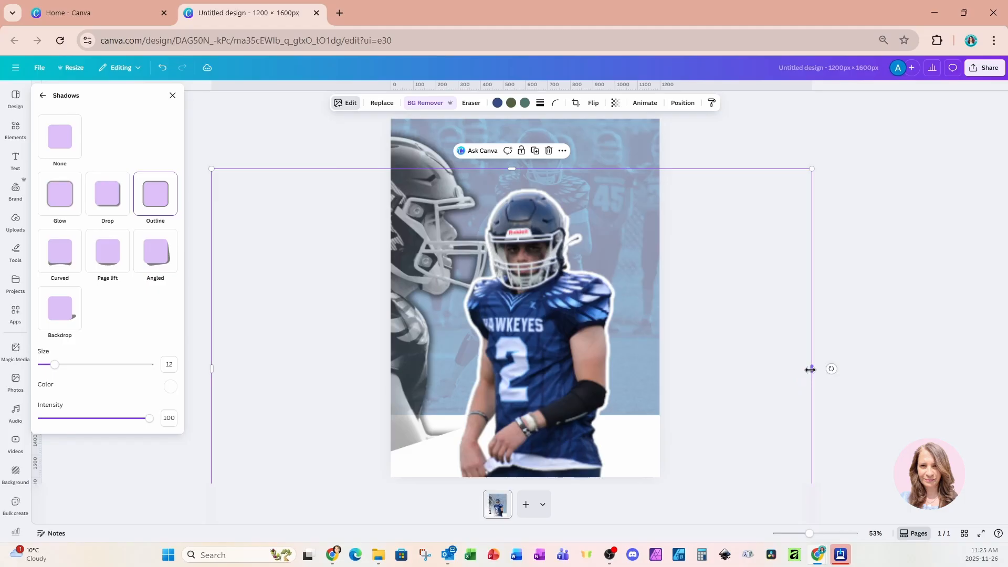
- Crop the empty areas on both sides of the front-facing player image, aligning its left side with the page edge
drag(812, 369, 635, 364)
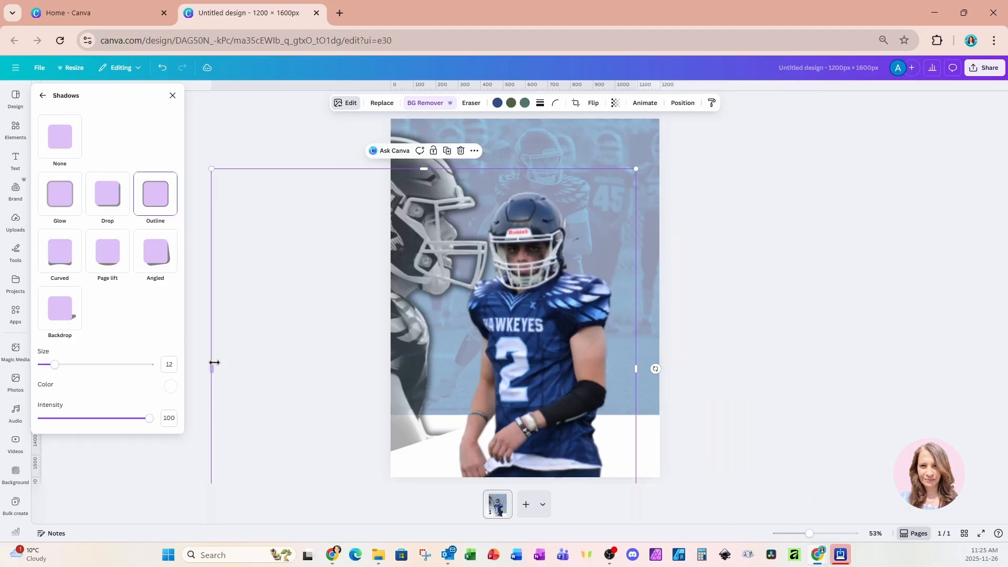
drag(214, 367, 382, 378)
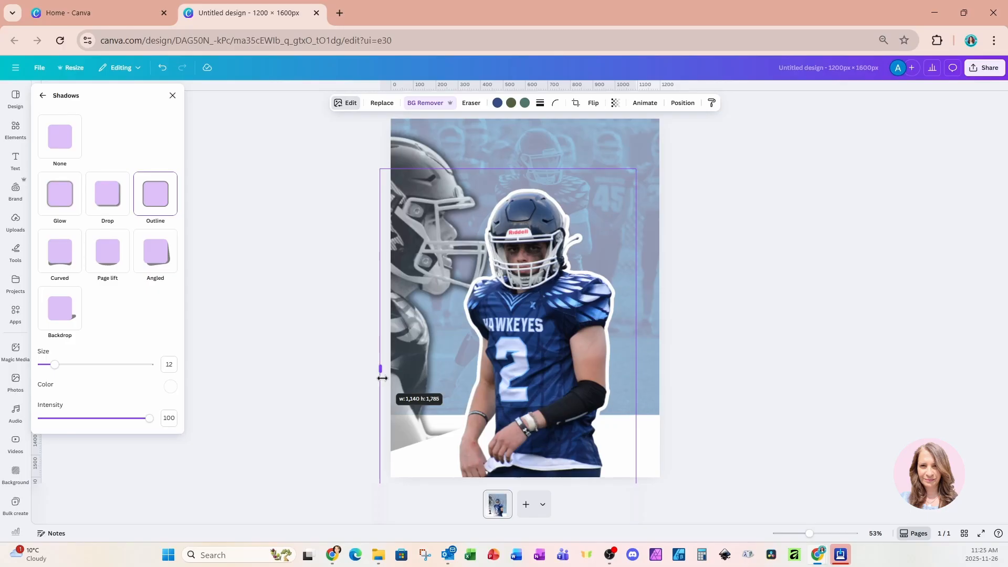
drag(382, 378, 392, 377)
click(650, 157)
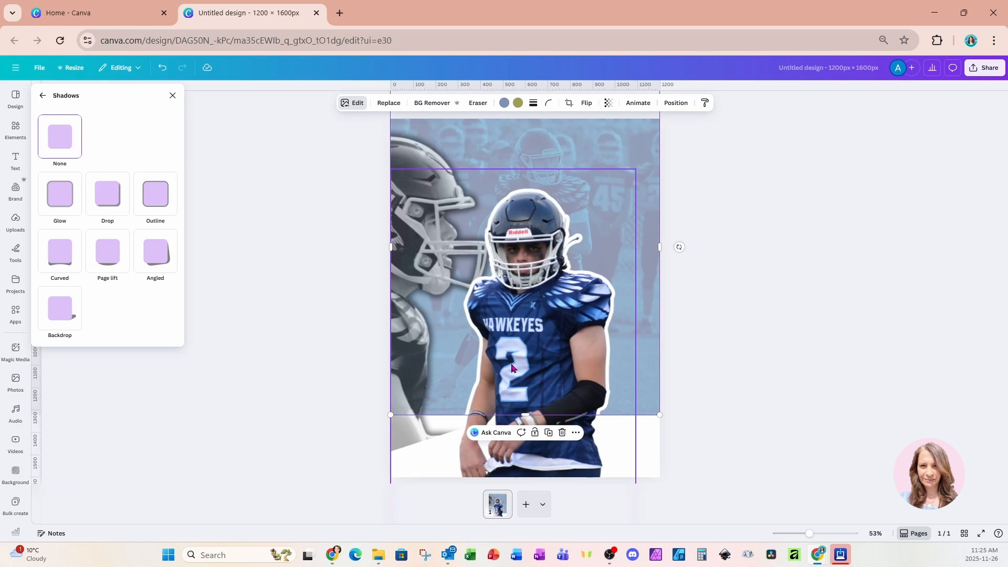
- Add a heading reading "2" near the top of the page and colour it white
click(15, 161)
click(92, 203)
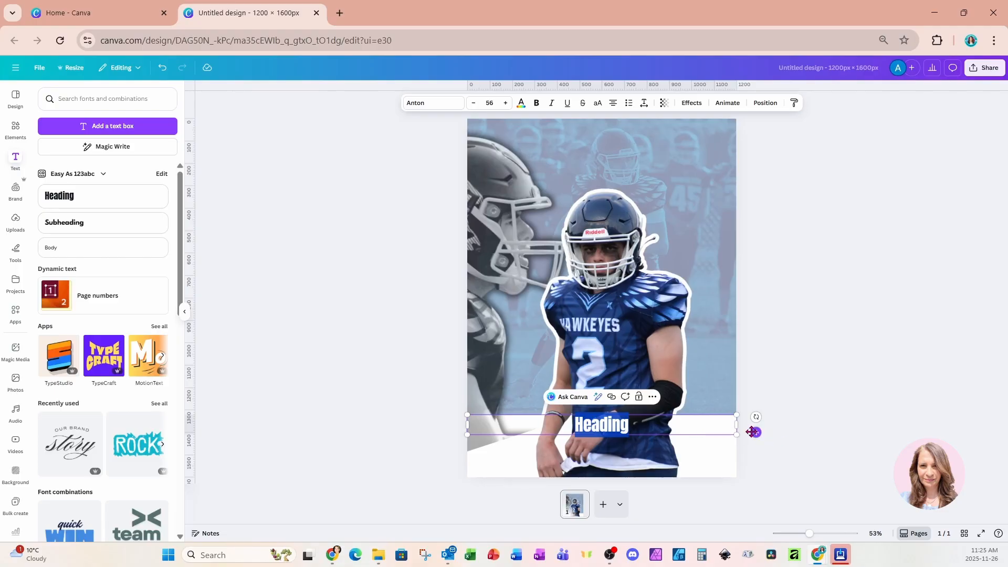
drag(757, 432, 765, 173)
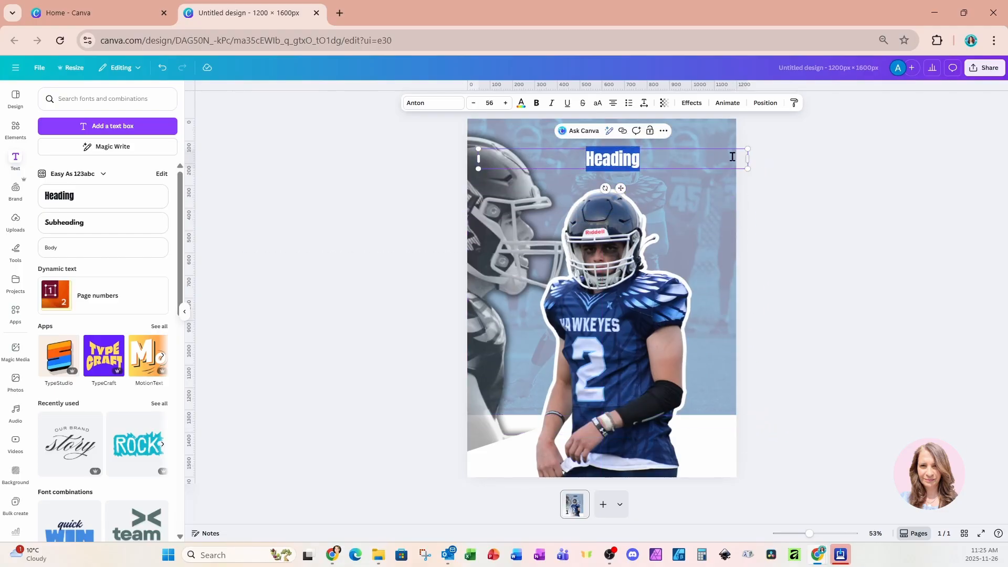
text(2)
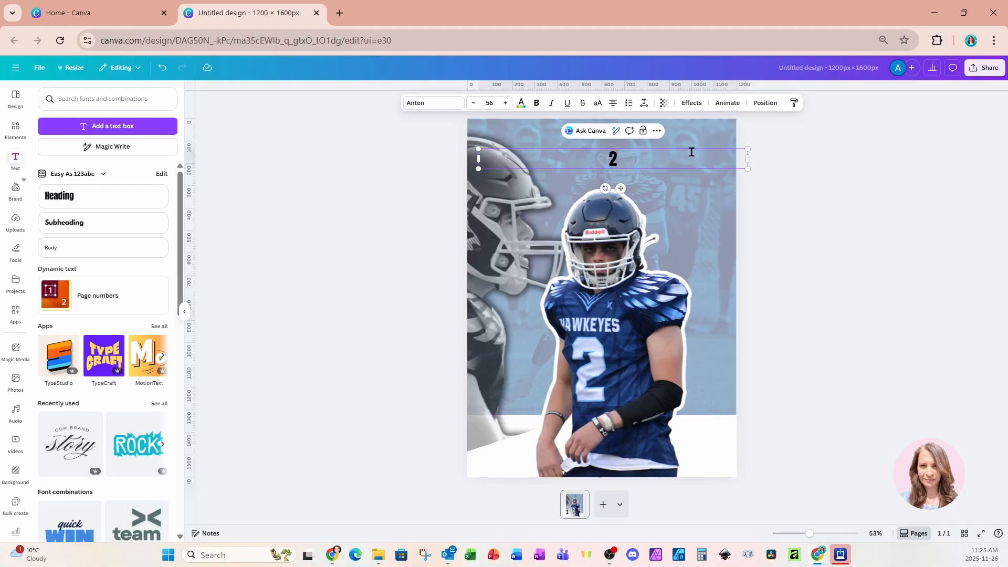
click(521, 103)
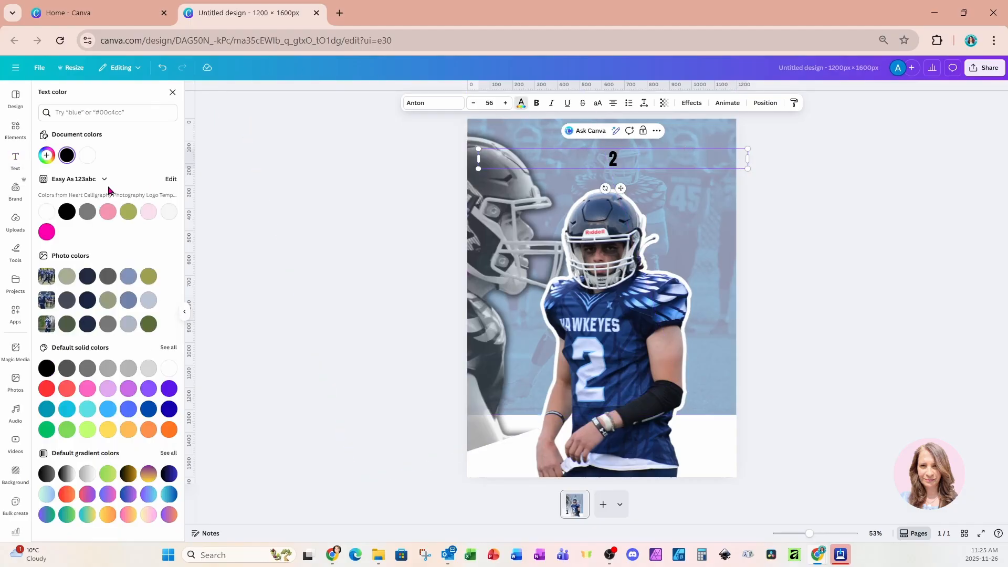
click(46, 213)
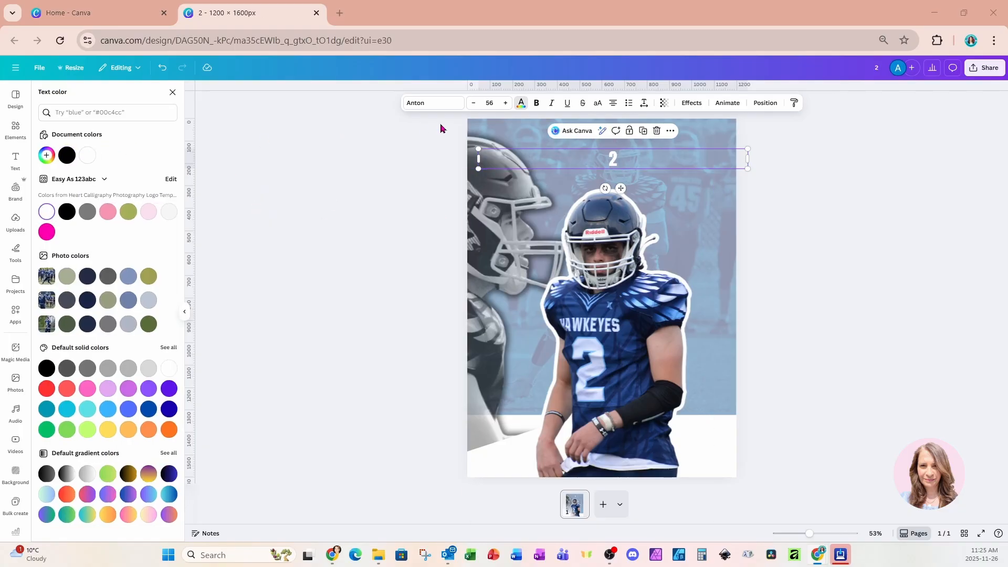
- Change the number 2's font to Wildcat College
click(434, 104)
click(119, 130)
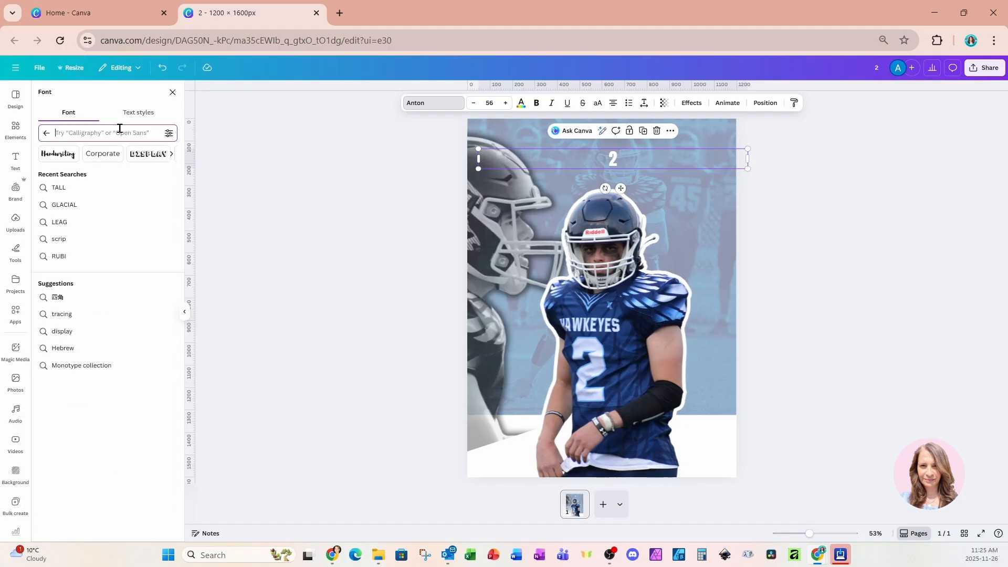
text(wildca)
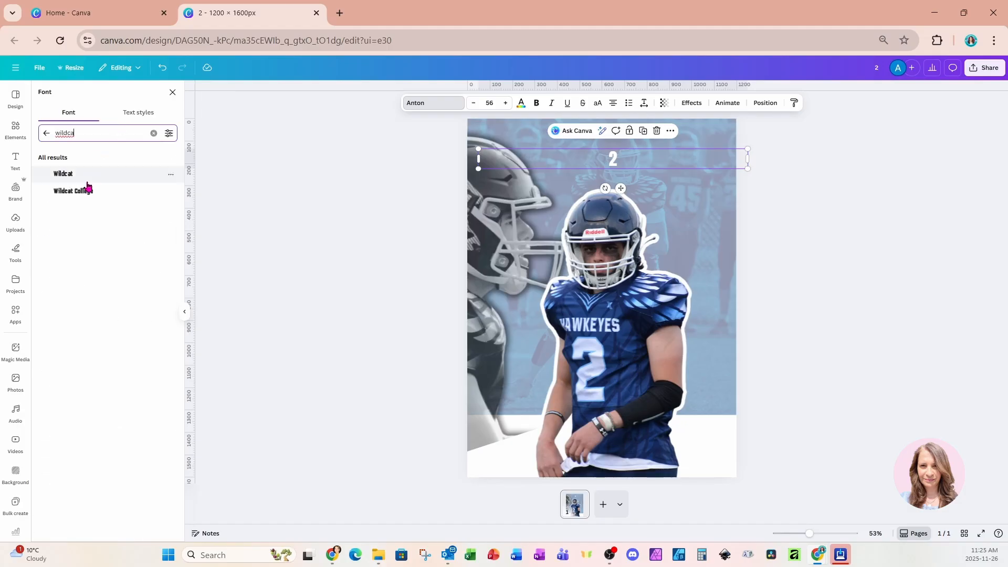
click(85, 201)
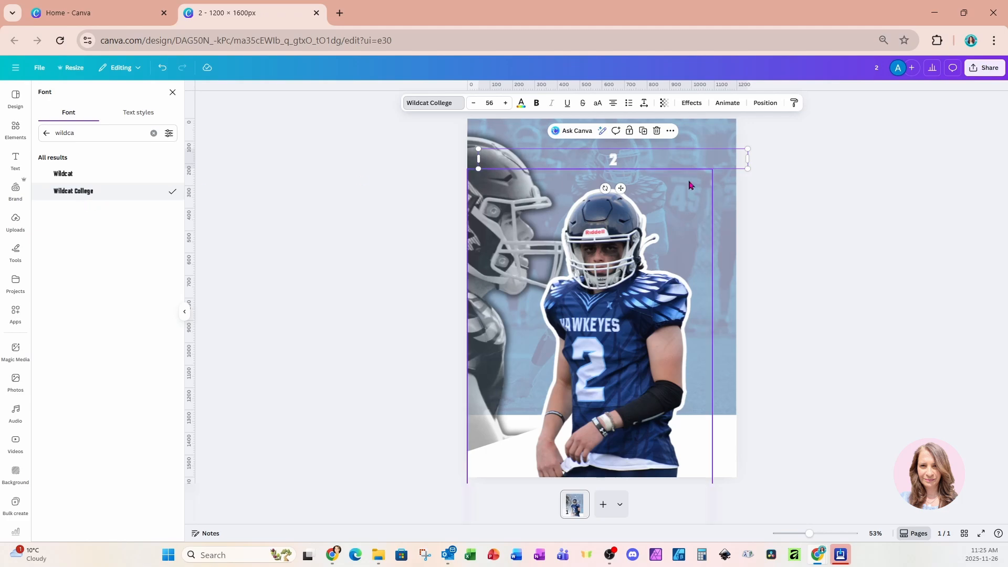
- Enlarge the number 2 to font size 763, narrow its text box and place it in the page's upper right area
drag(748, 159, 738, 362)
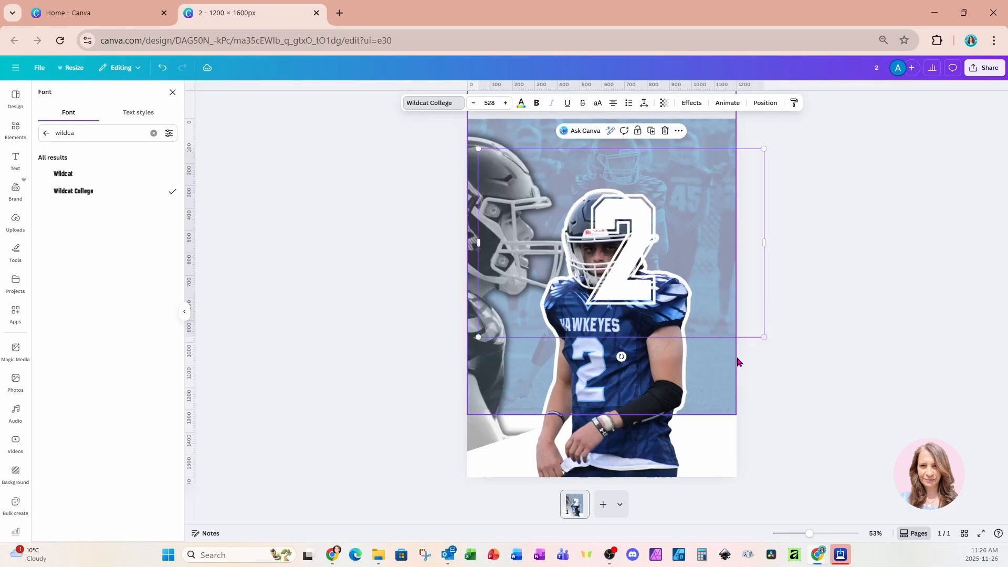
drag(765, 245, 622, 250)
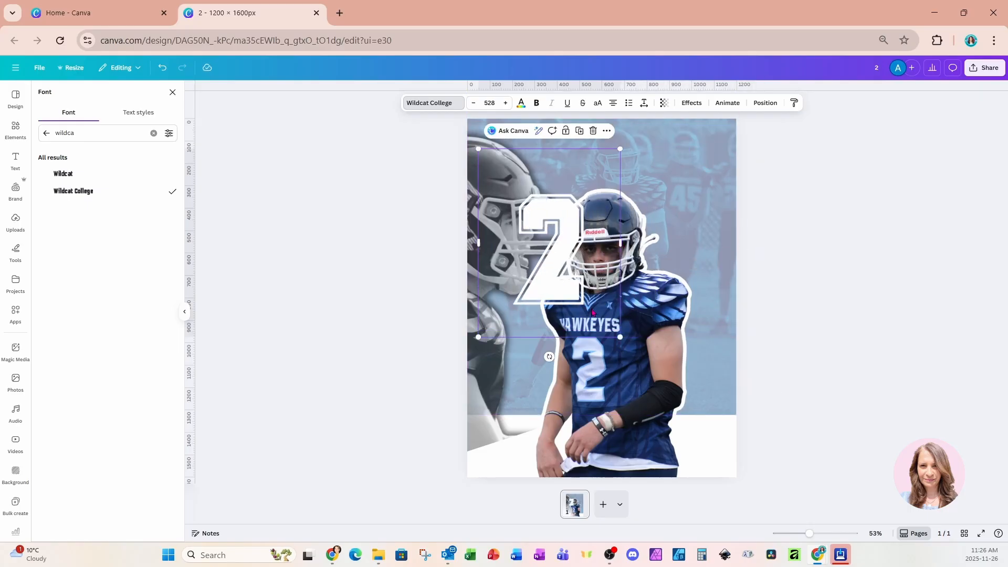
drag(593, 312, 723, 255)
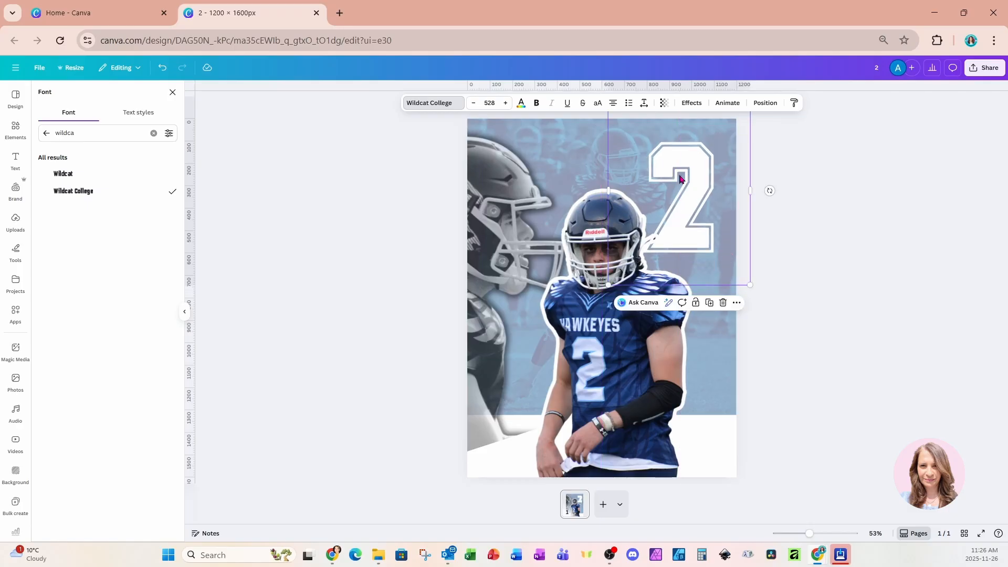
drag(606, 286, 559, 347)
drag(691, 298, 691, 298)
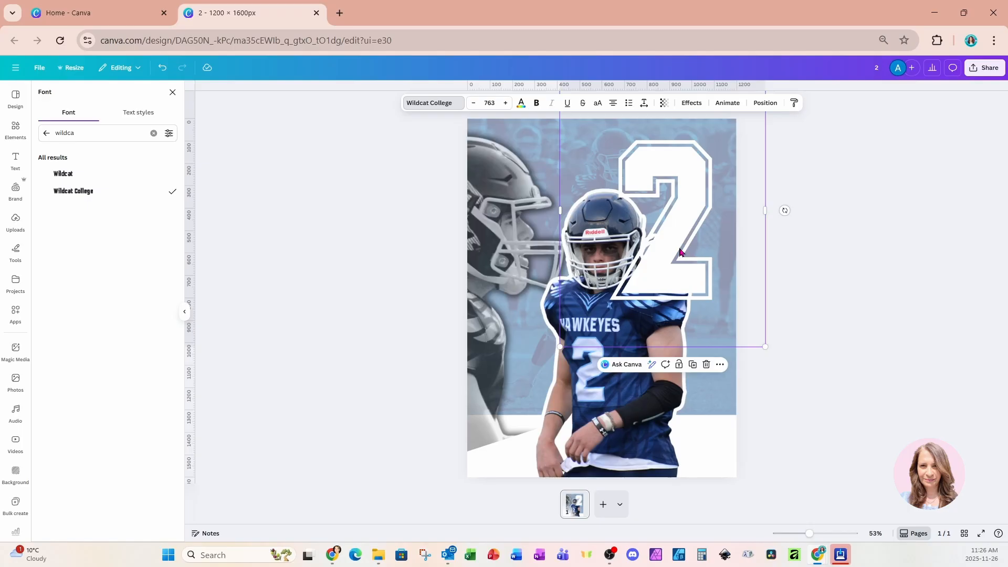
- Apply the Hollow text effect with thickness 1 to the number 2
click(692, 103)
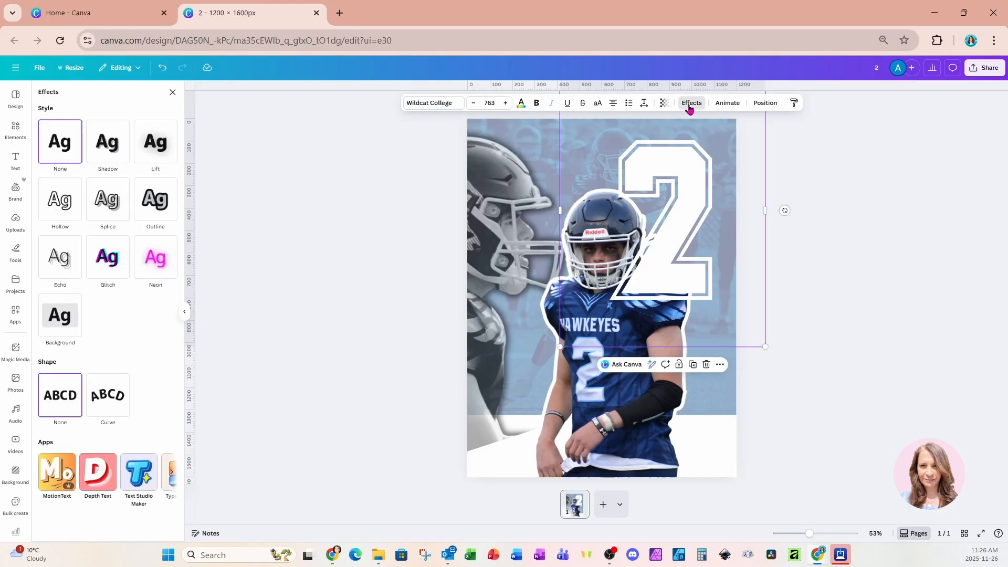
click(50, 212)
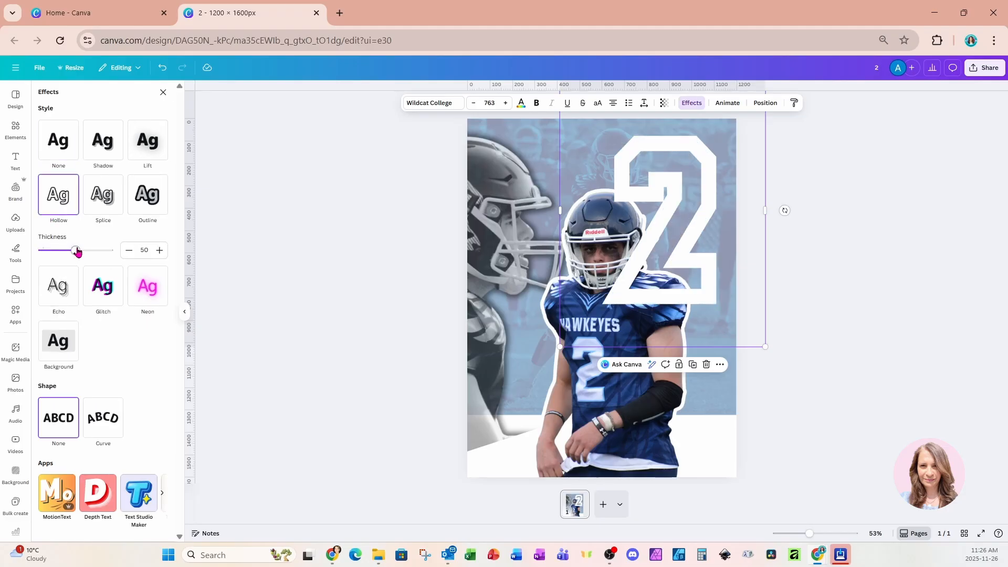
drag(75, 250, 42, 253)
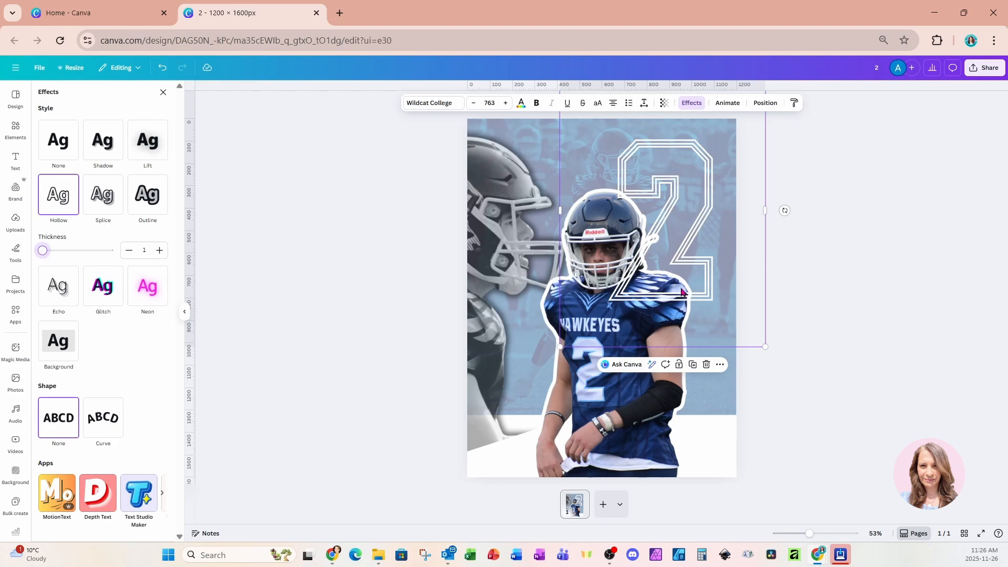
- Move the number 2 layer directly behind the front-facing player cutout, then deselect it
click(765, 104)
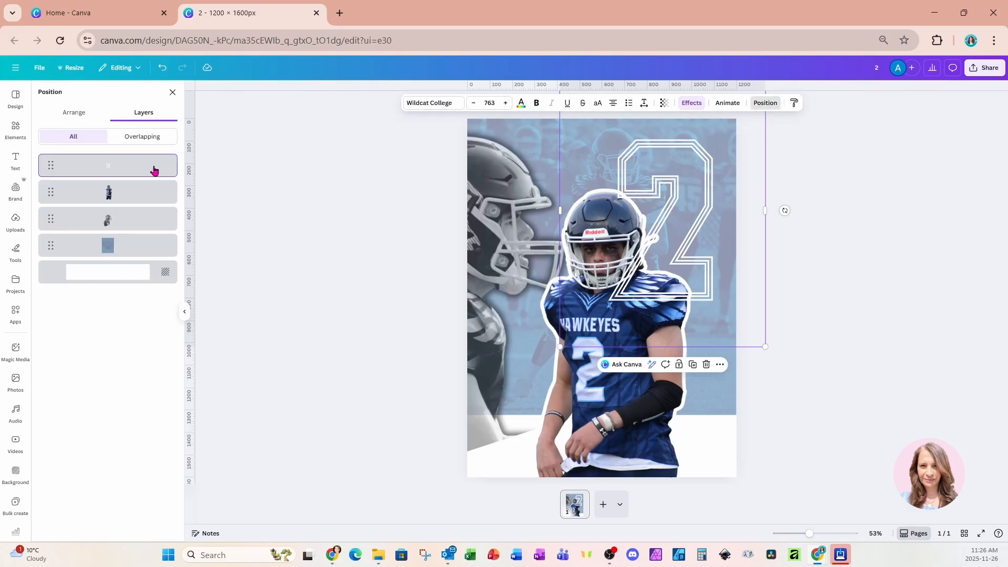
drag(130, 173, 131, 216)
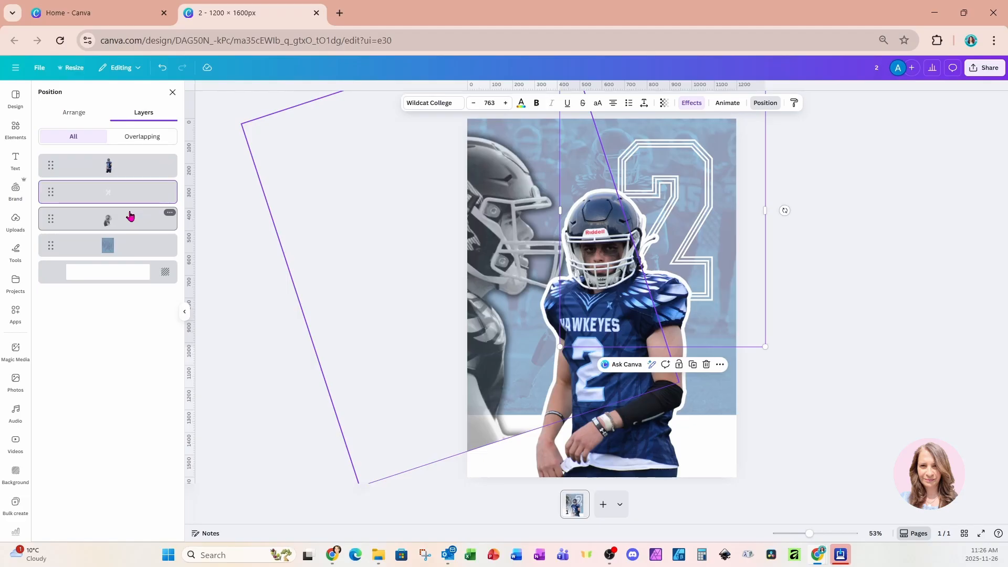
click(810, 366)
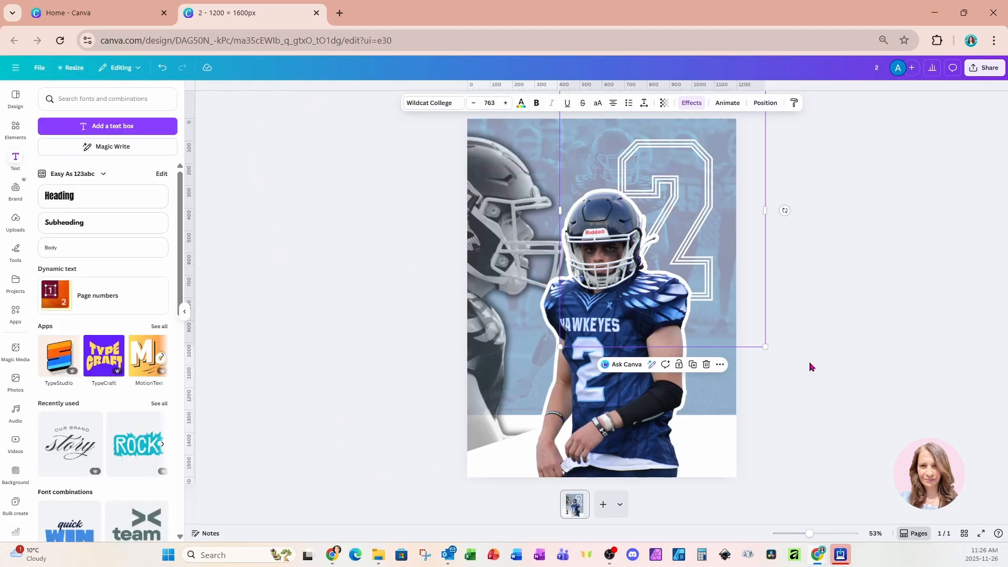
click(810, 366)
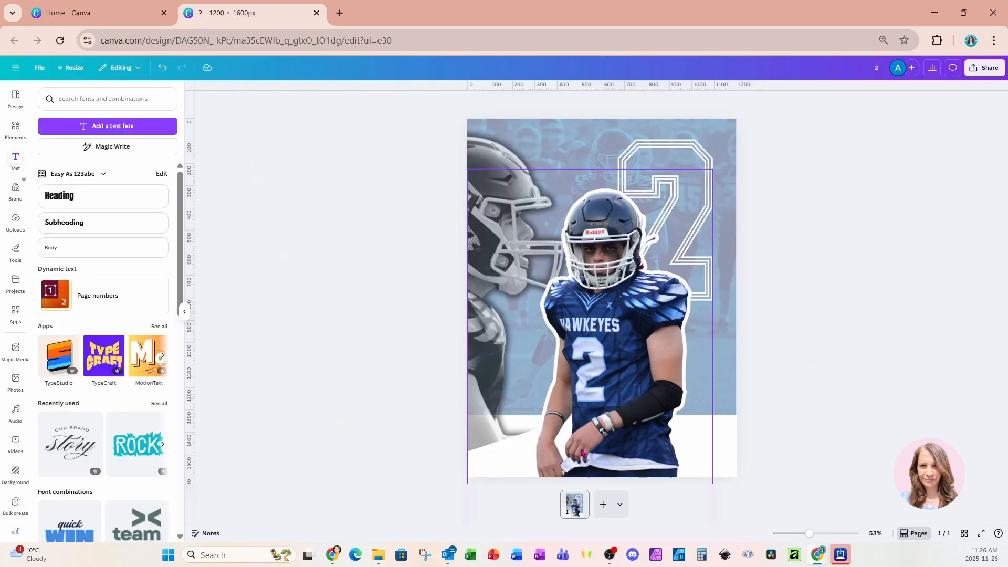
- Search the elements library for "blue gradients" and show all matching graphics
click(16, 129)
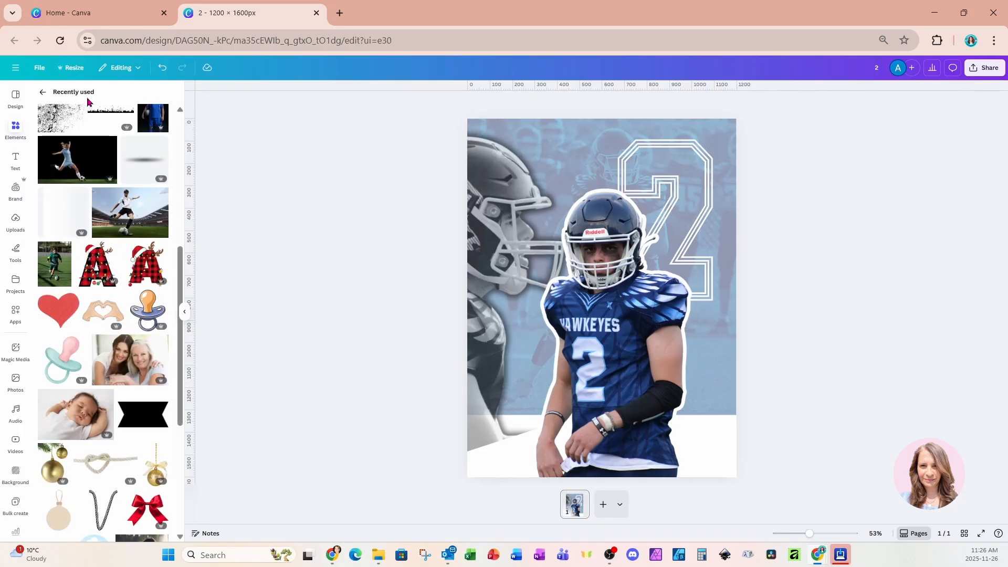
click(43, 93)
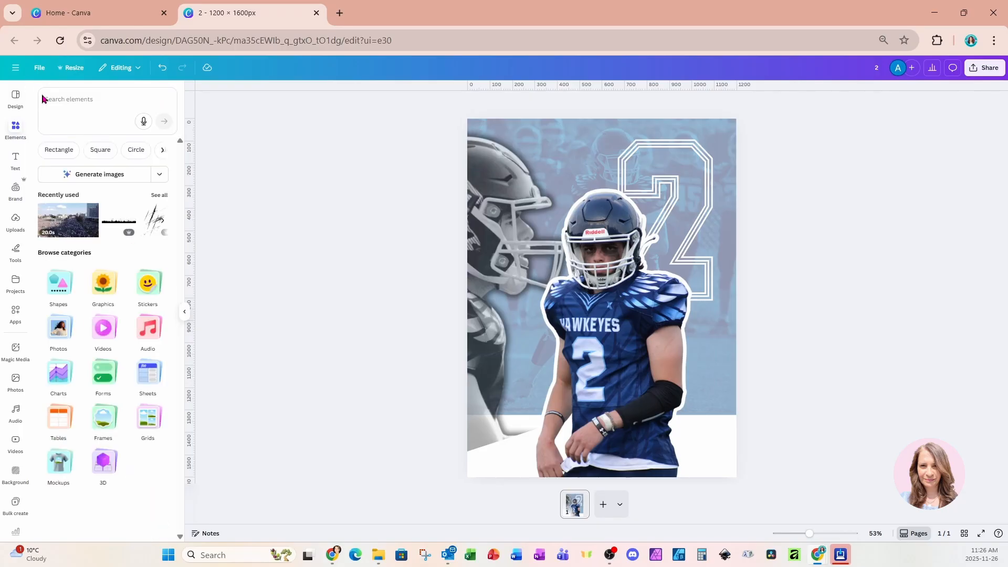
click(94, 105)
text(blue gradie)
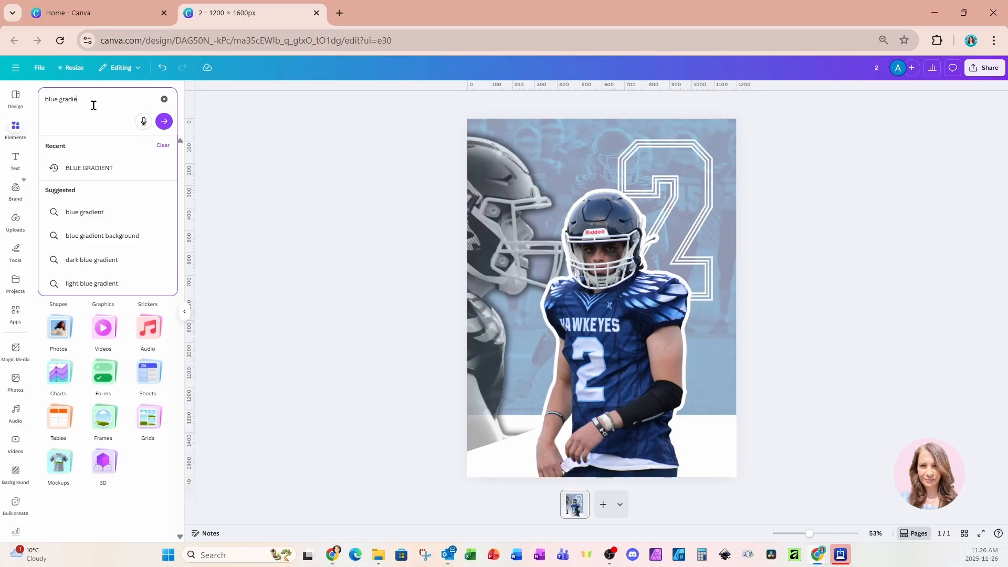
text(nts)
key(Return)
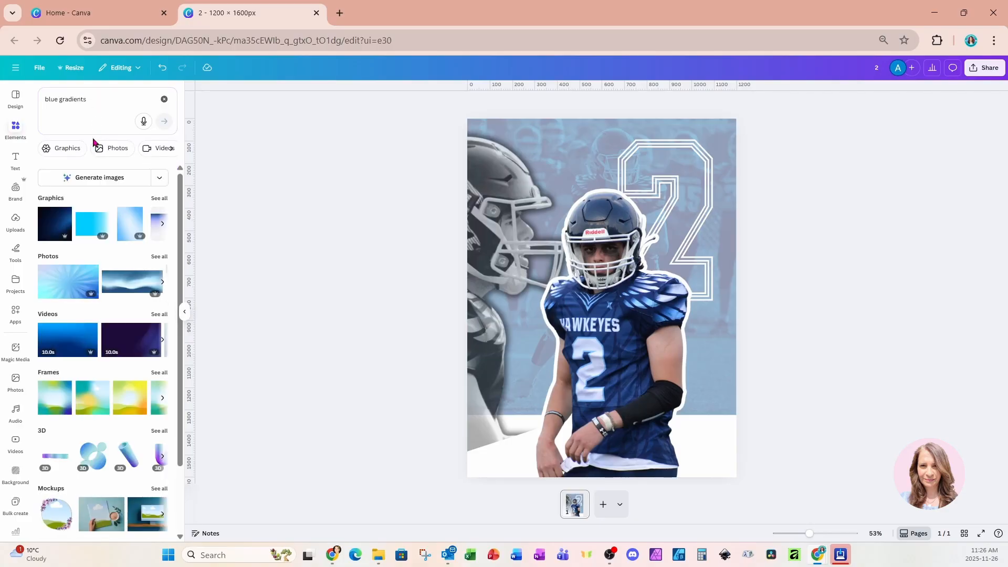
click(157, 200)
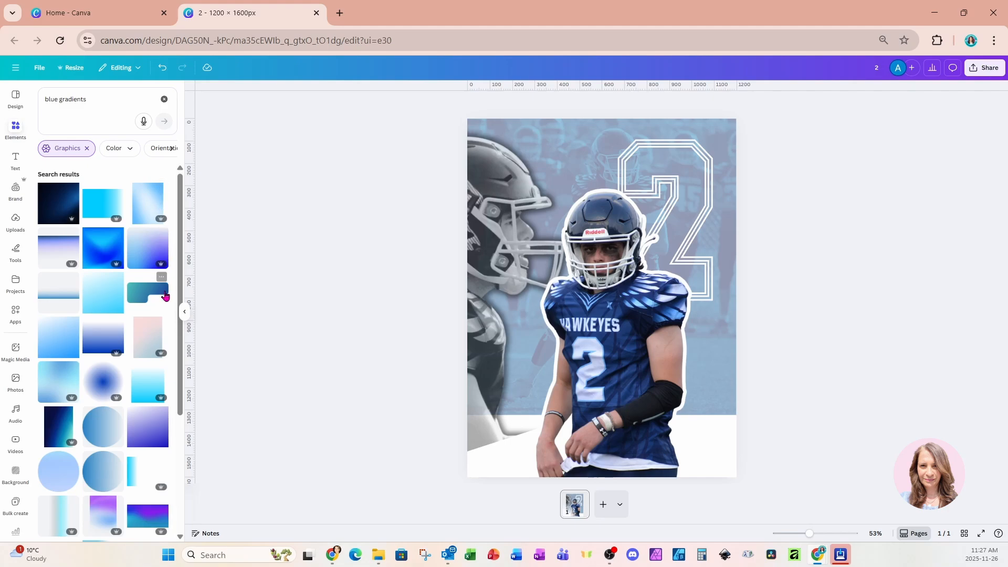
- Insert the dark blue gradient graphic that fades out upward and place it against the page's left edge over the player's lower half
scroll(144, 327, down, 3)
scroll(144, 327, down, 3)
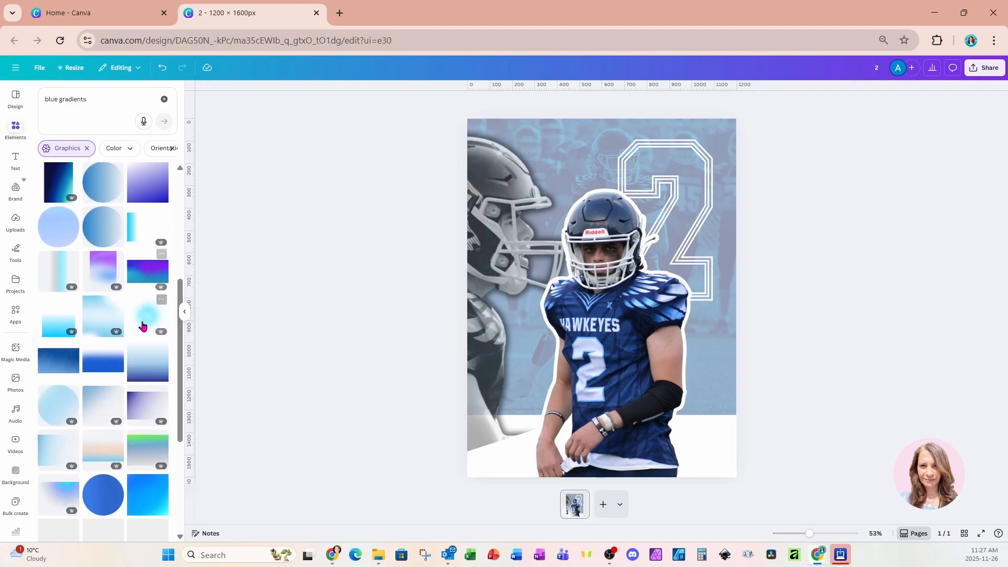
drag(120, 366, 672, 364)
drag(626, 337, 568, 383)
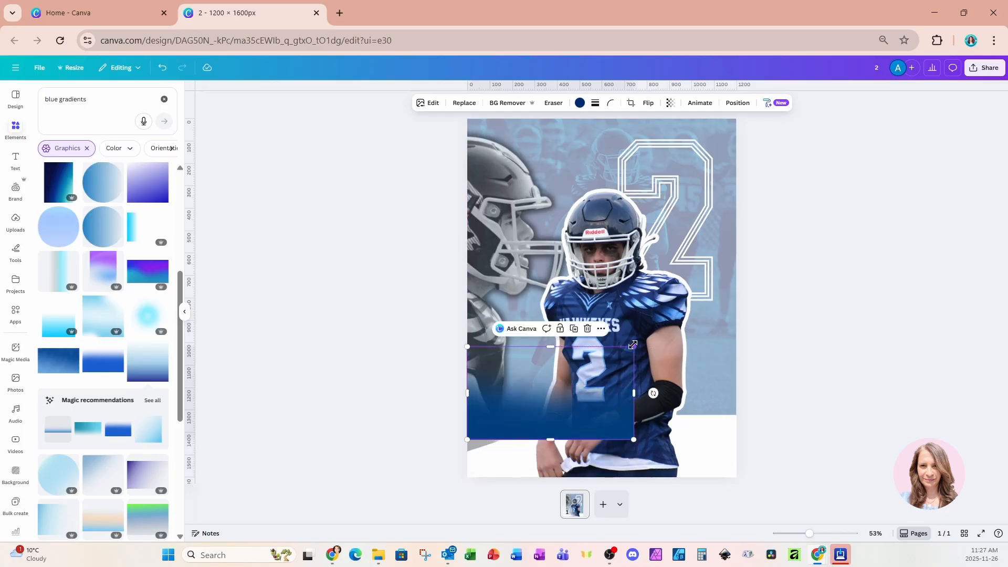
- Enlarge the blue gradient to the full page width and align it with the page's bottom edge
drag(633, 345, 747, 308)
drag(732, 351, 729, 358)
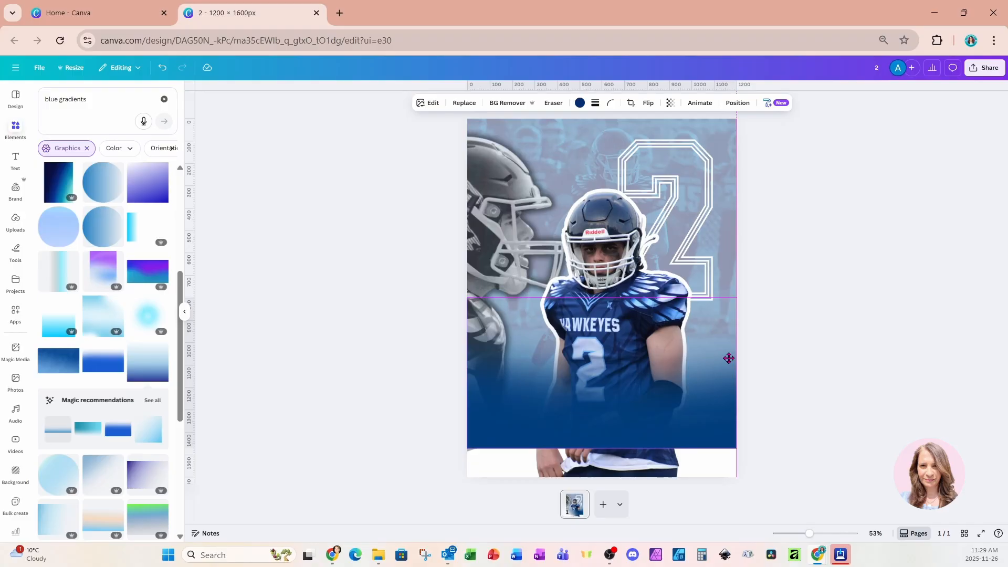
drag(729, 358, 675, 375)
click(625, 279)
key(ctrl+z)
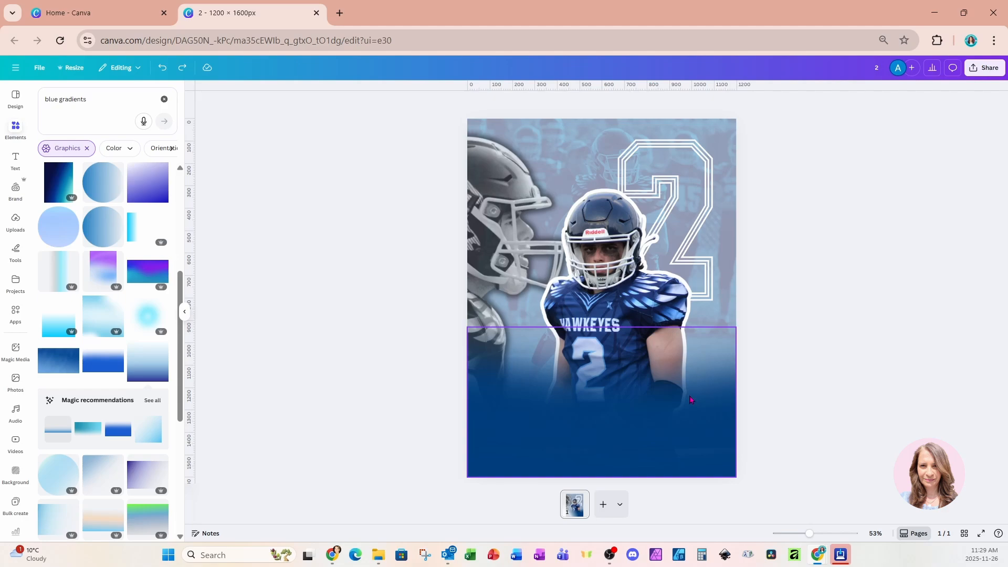
- Add a blank second page and insert a heading text box on it
click(603, 505)
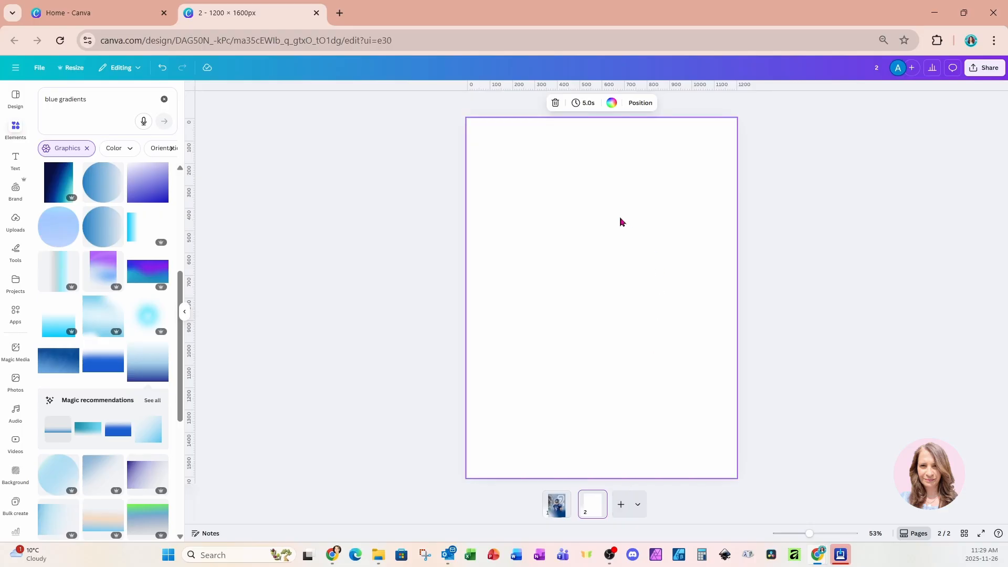
click(549, 254)
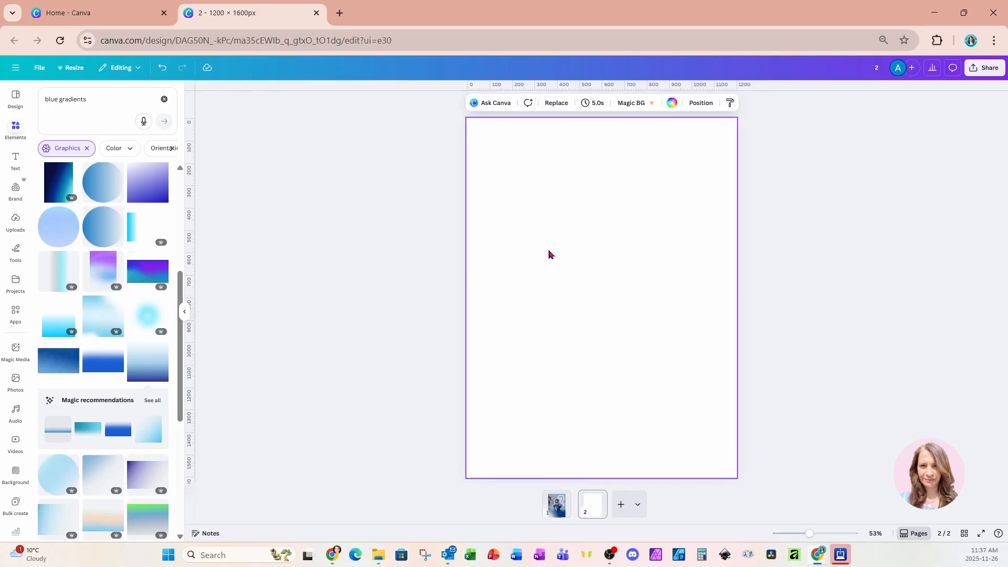
click(15, 160)
click(73, 200)
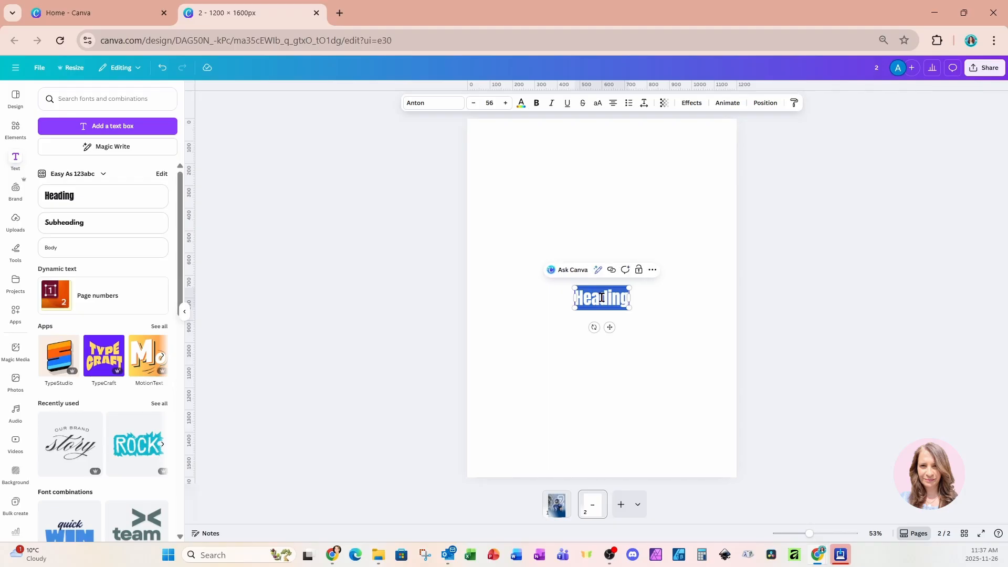
- Replace the heading text with HAWKEYES, one letter per line, and move the column up to the page's upper middle
key(BackSpace)
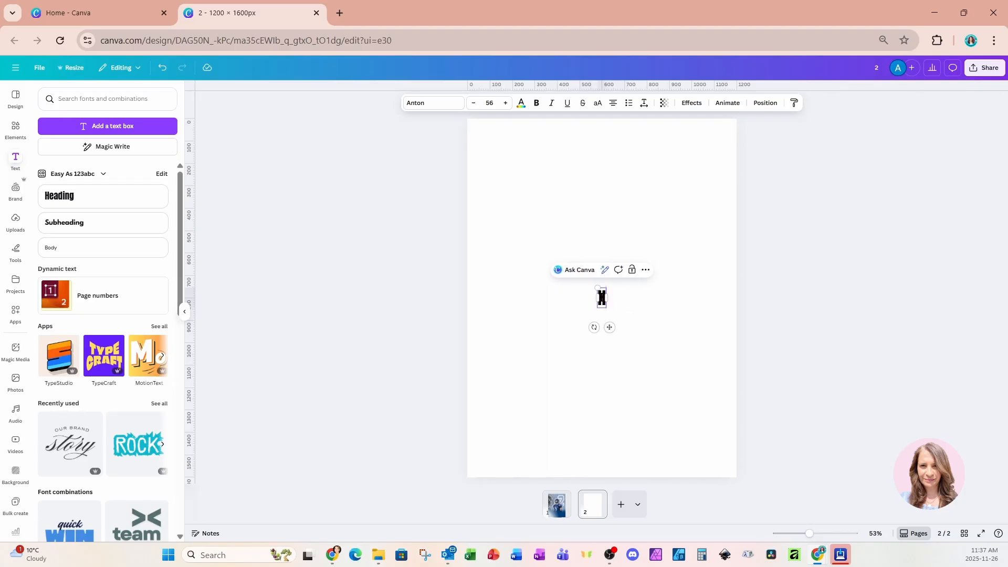
key(Return)
text(AWKE)
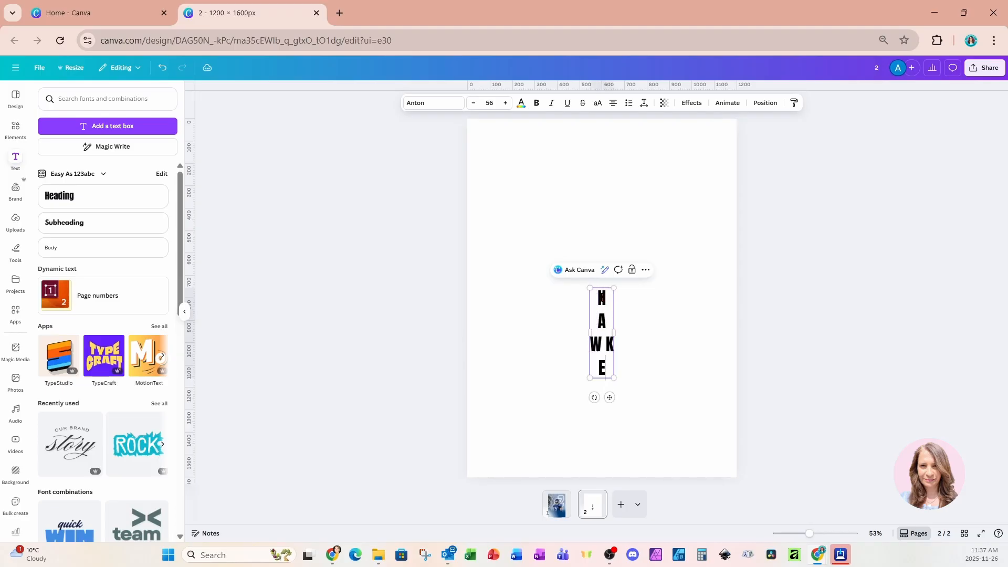
key(Return)
text(ES)
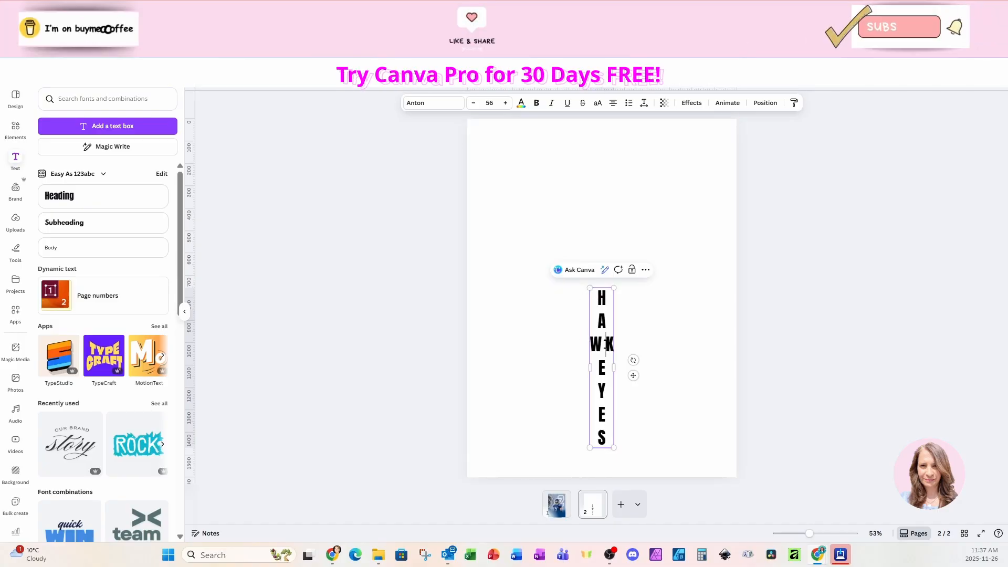
key(Return)
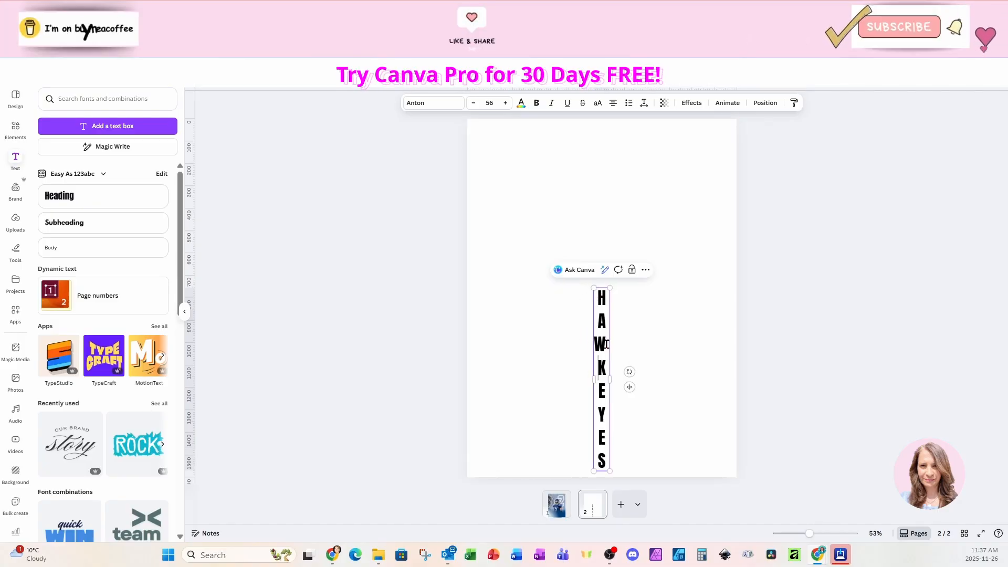
click(645, 349)
drag(603, 400, 595, 270)
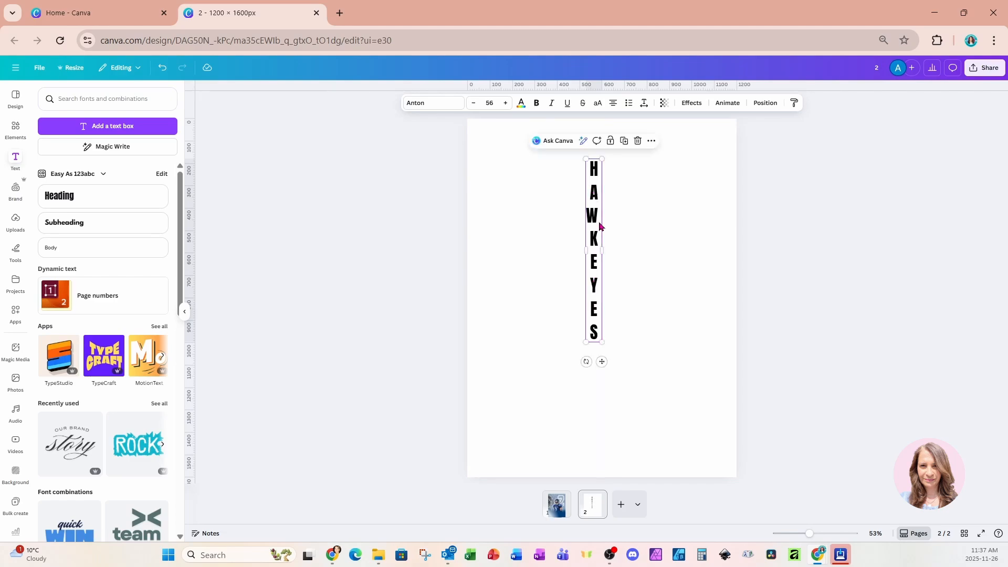
- Search the Canva apps for "SPLIT" and open List Splitter with the HAWKEYES text selected
click(16, 315)
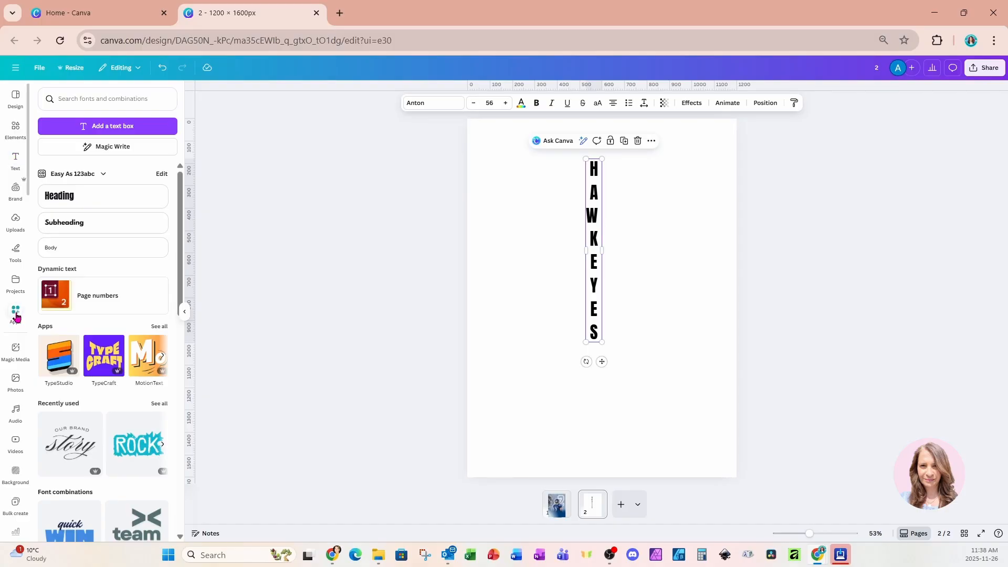
click(81, 102)
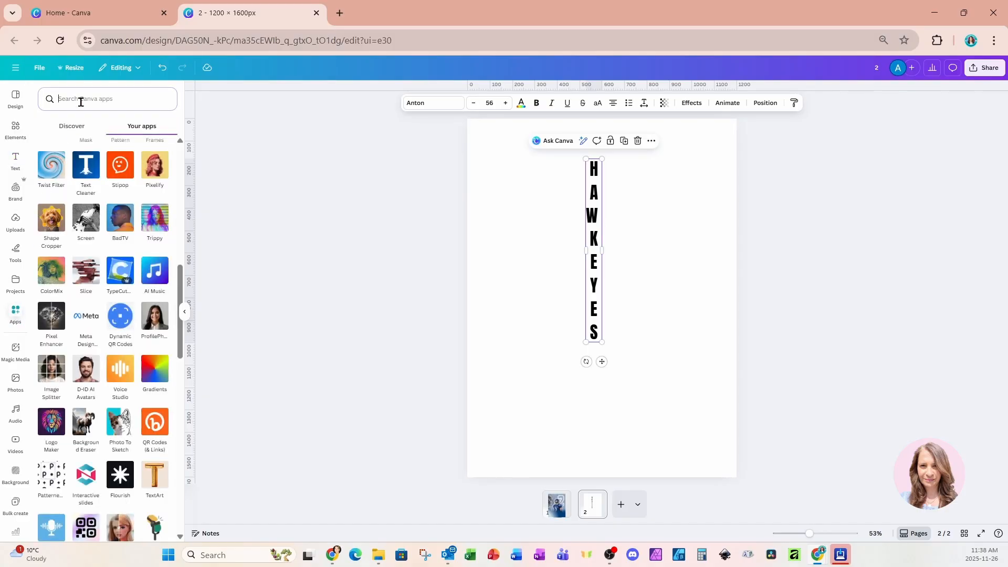
text(PL)
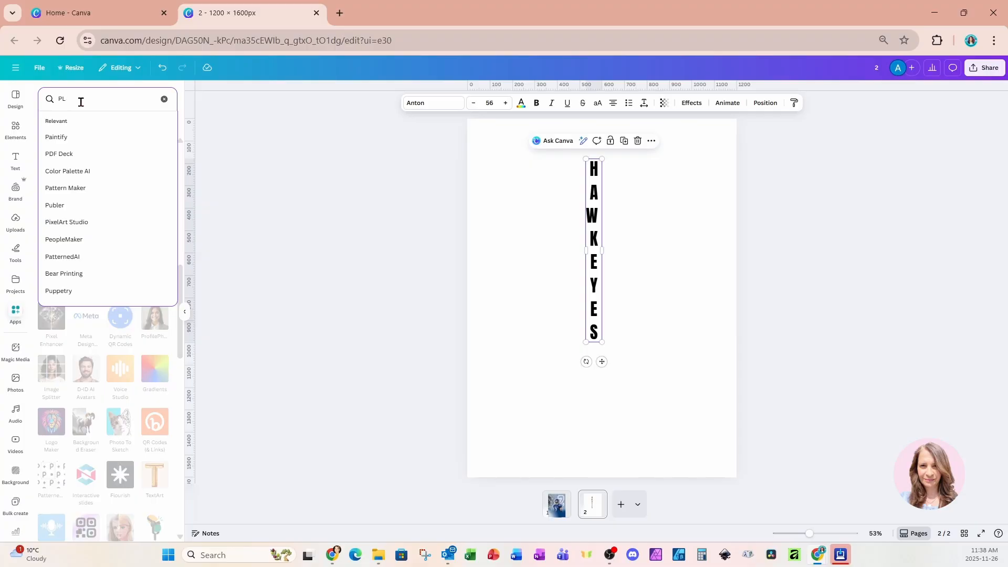
text(ITPLIT)
key(Return)
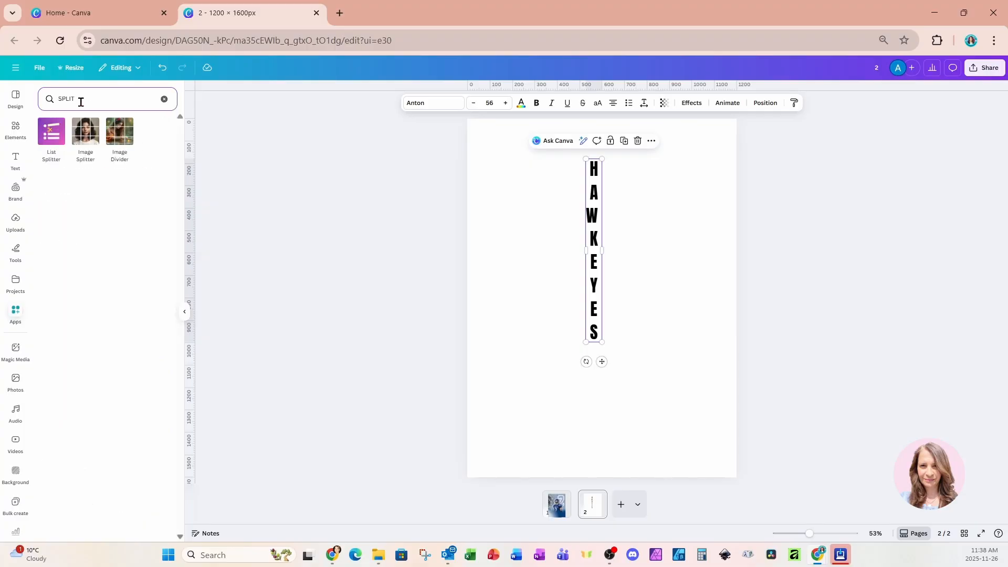
click(46, 137)
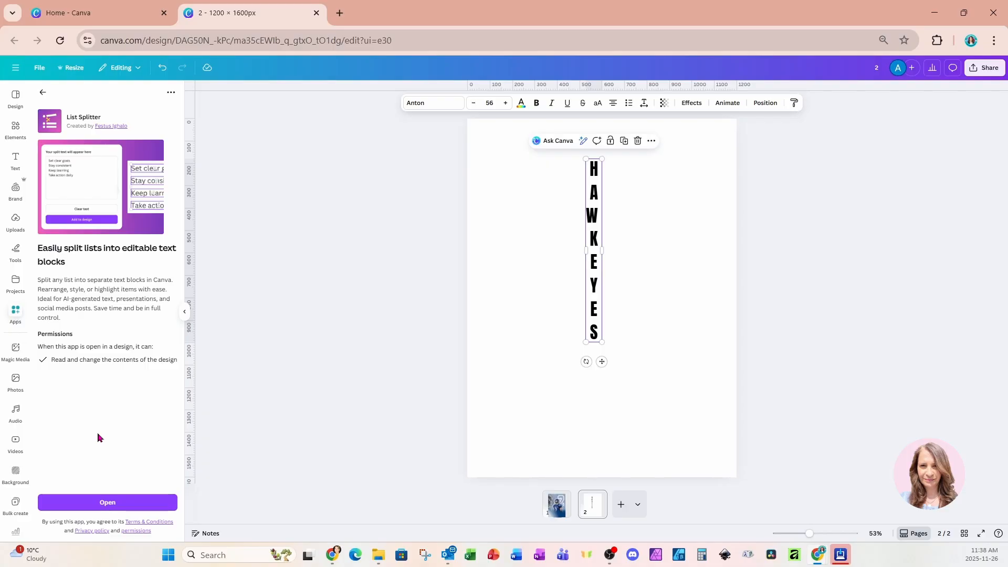
click(56, 504)
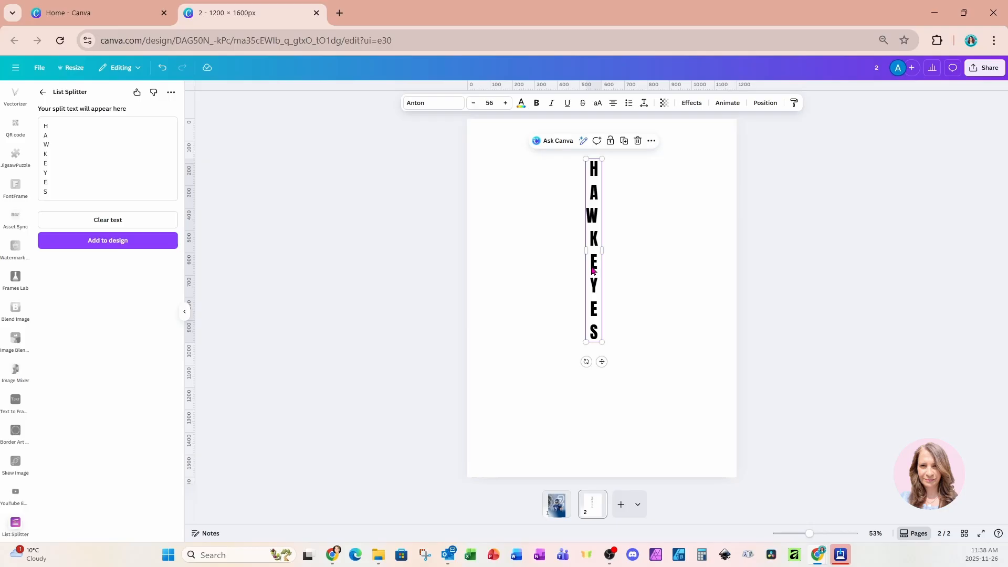
- Add the split HAWKEYES letters to the design, move them right of the original text and ungroup them
click(92, 243)
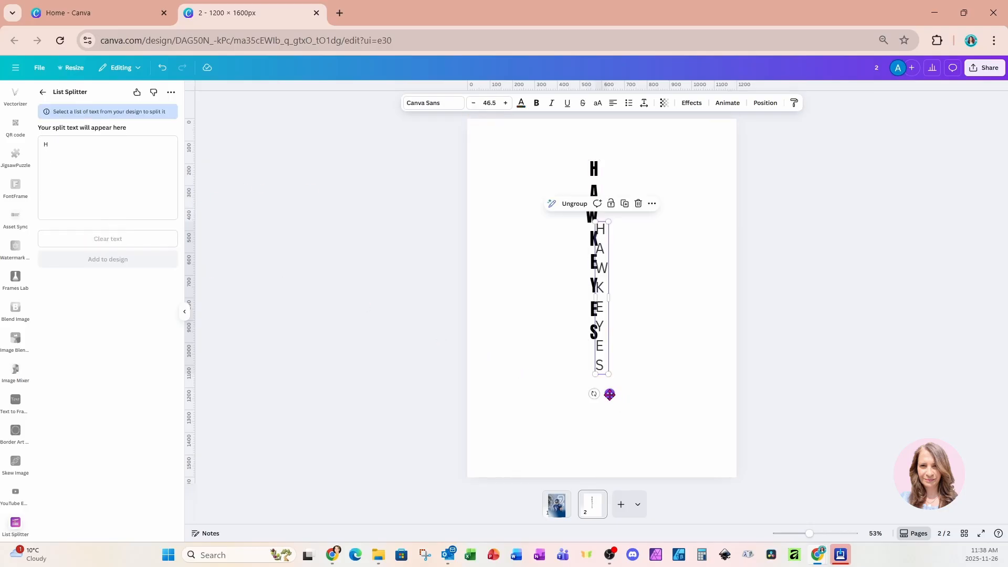
drag(610, 394, 682, 340)
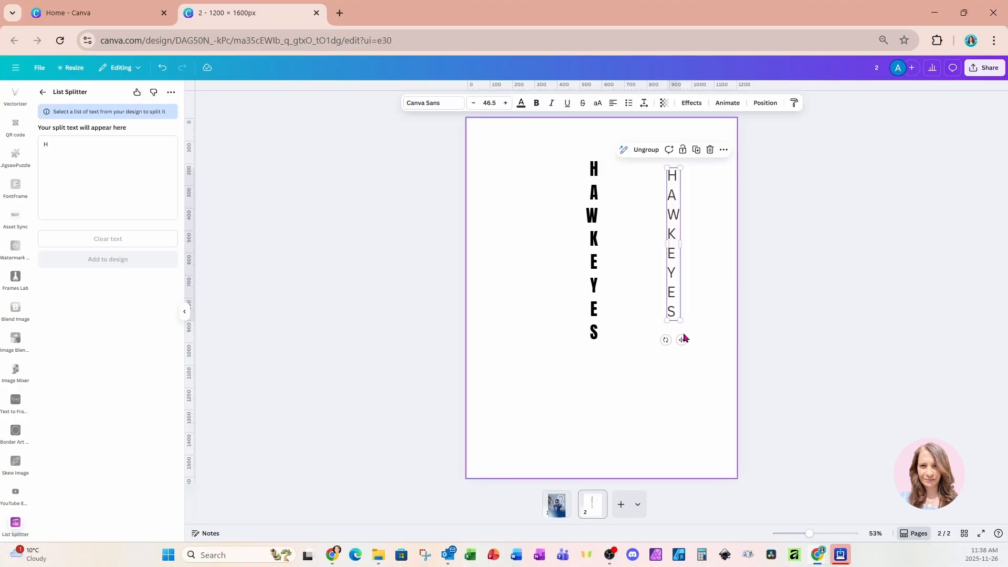
click(638, 151)
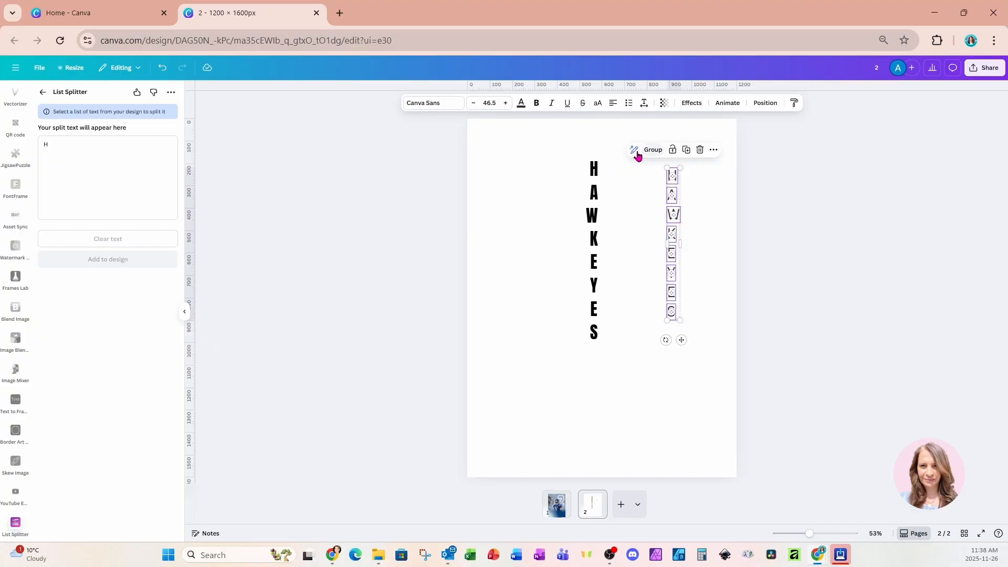
click(640, 195)
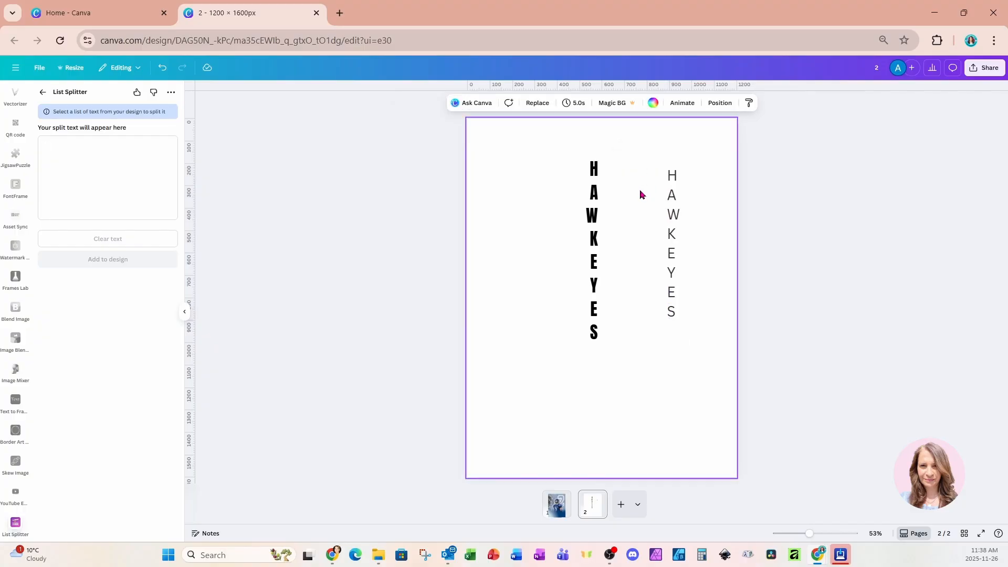
- Delete the original bold HAWKEYES text column, leaving only the separate letters
click(672, 176)
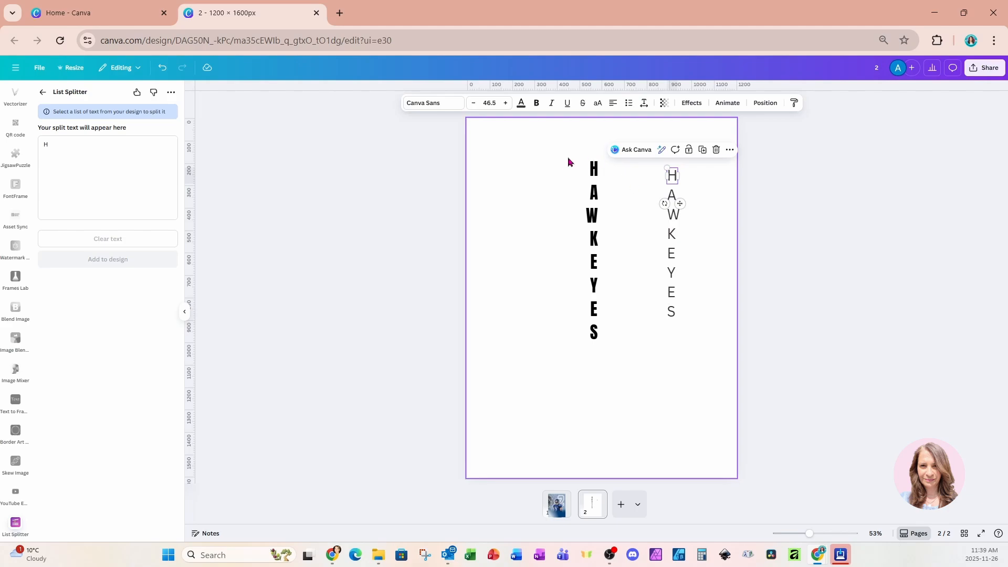
click(592, 185)
key(Delete)
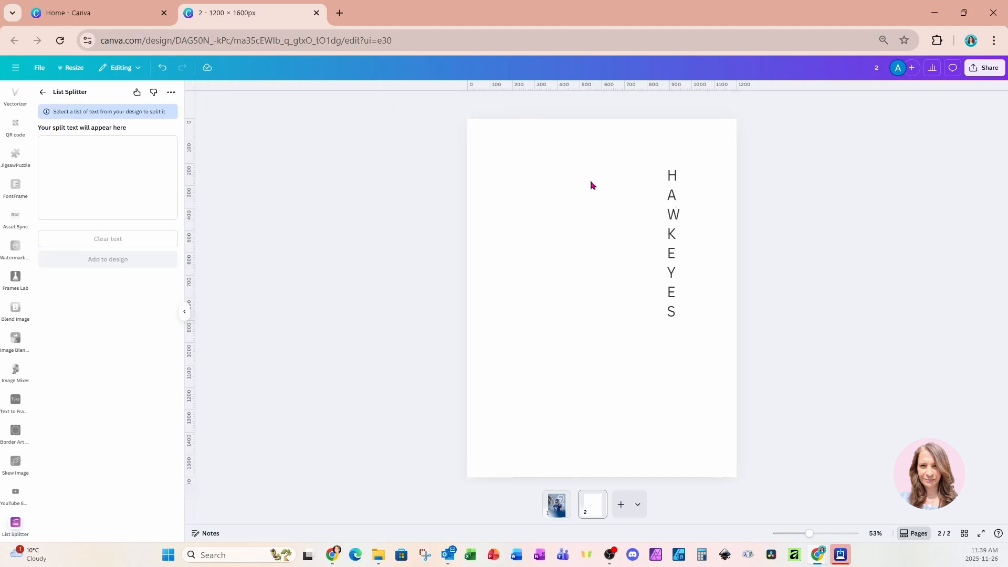
- Select all eight separate letters and enlarge them together to font size 93.7 along the page's right side
drag(641, 168, 698, 342)
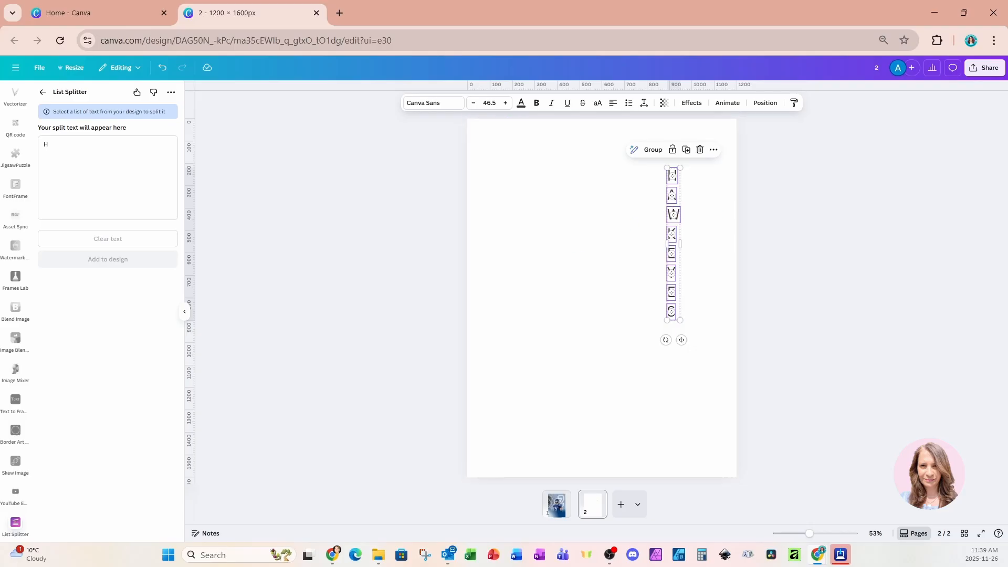
drag(666, 169, 616, 129)
drag(680, 319, 725, 435)
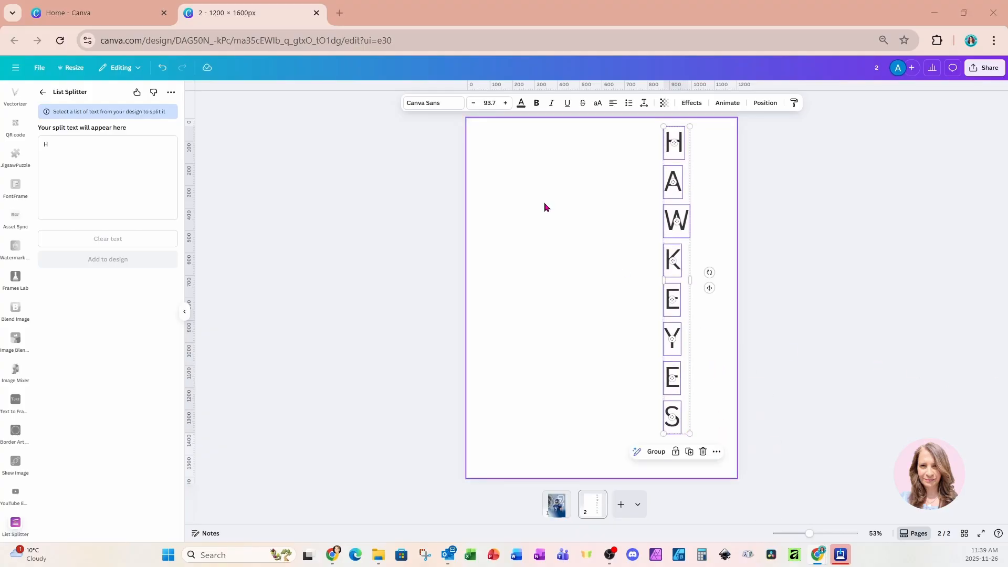
- Search the fonts for "RUBIK" and apply Rubik Marker Hatch to all the HAWKEYES letters
click(435, 103)
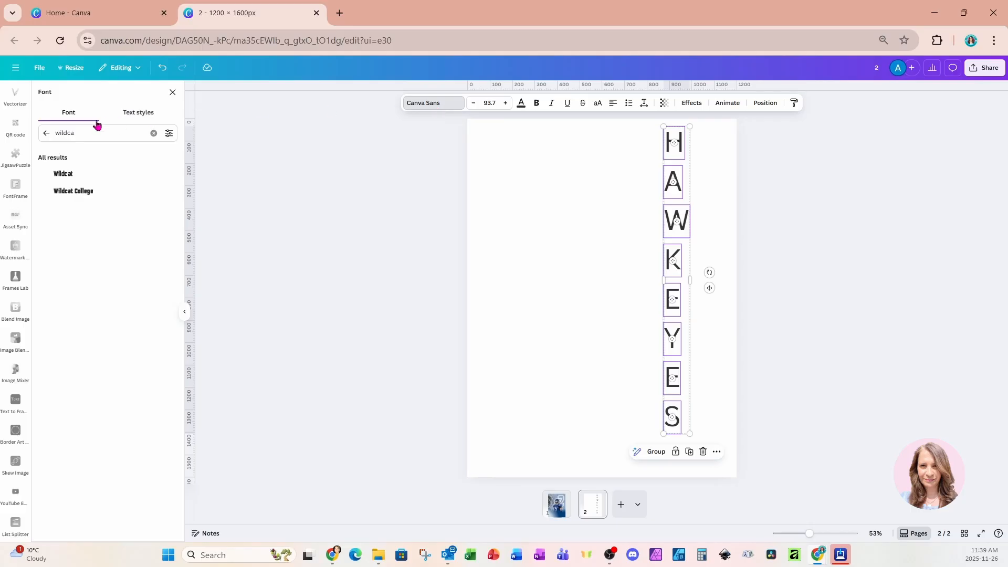
drag(83, 130, 46, 133)
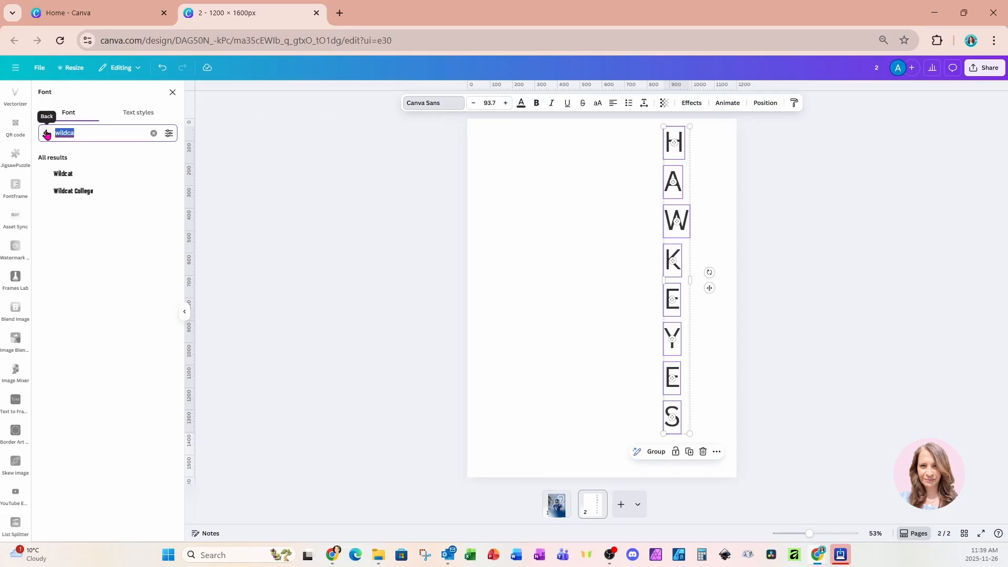
text(RUBIK)
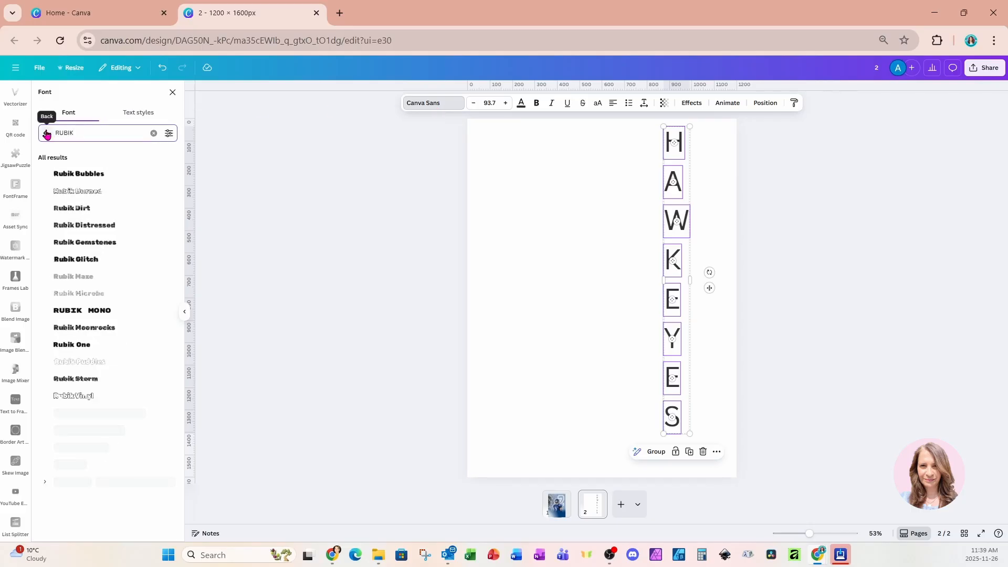
click(119, 430)
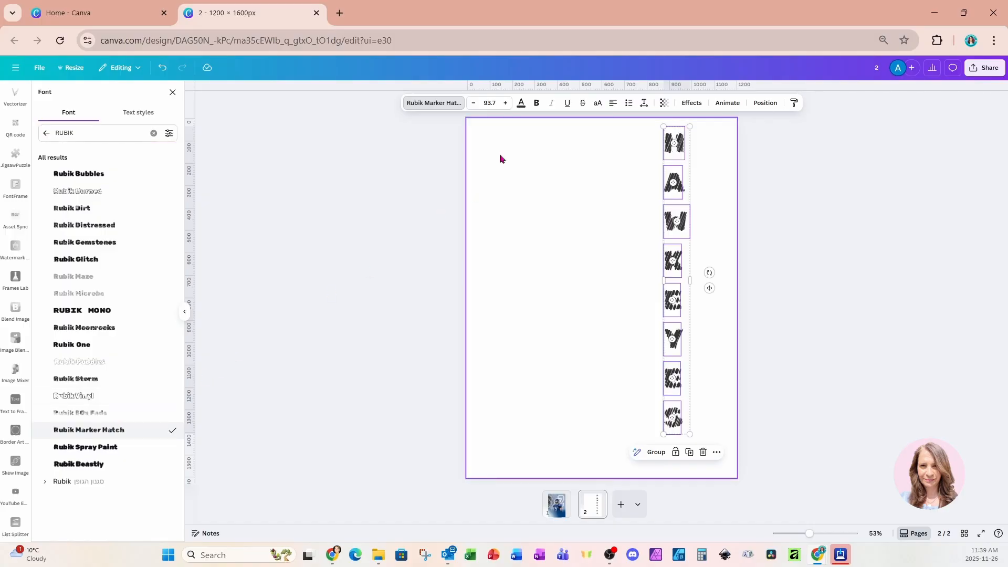
- Recolor all the letters with the gray-green swatch from the first photo's colors, then deselect them
click(522, 105)
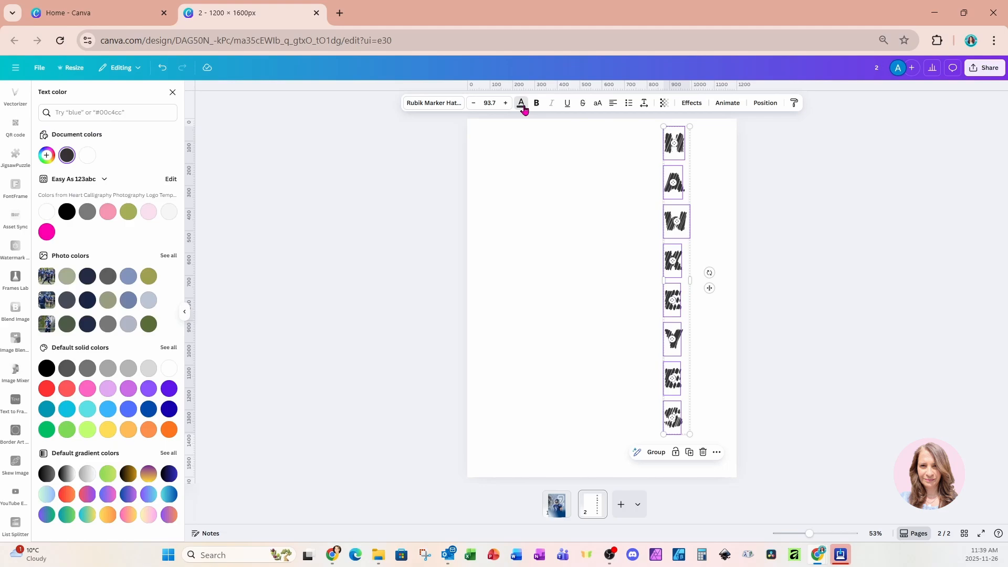
click(68, 281)
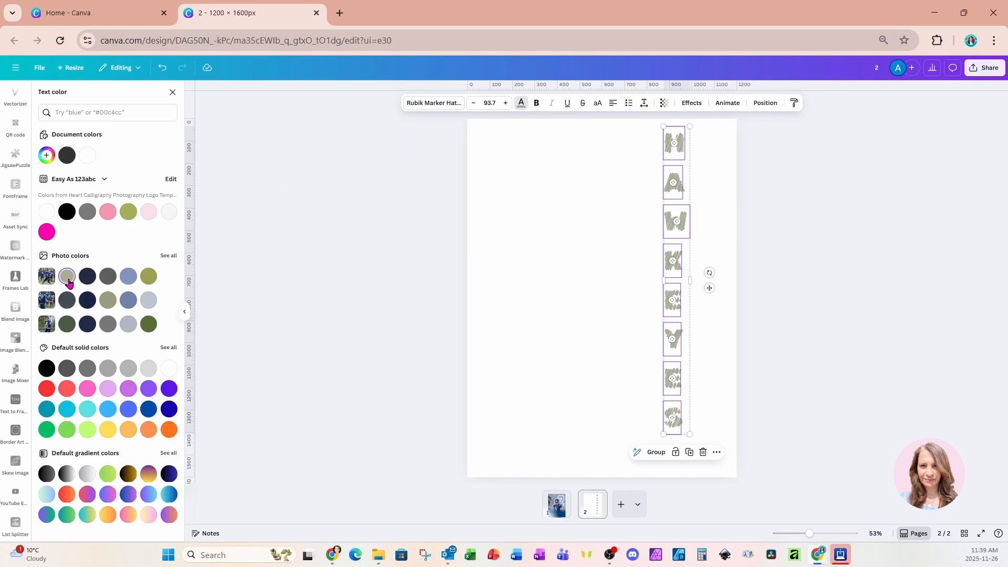
click(706, 174)
- Recolor the H, the W and both E letters with the dark navy swatch from the third photo's colors, then deselect them
click(679, 187)
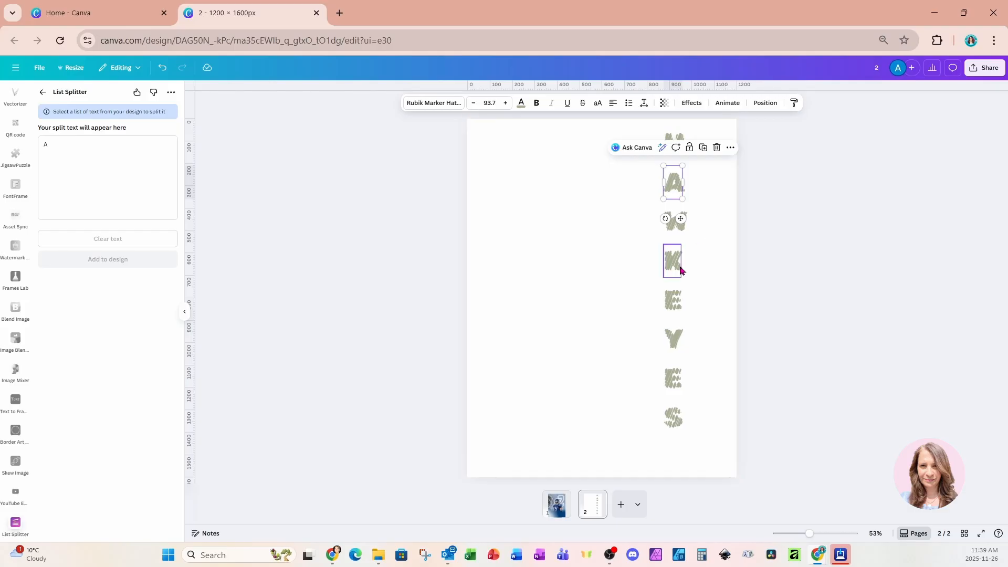
click(686, 141)
shift+click(677, 221)
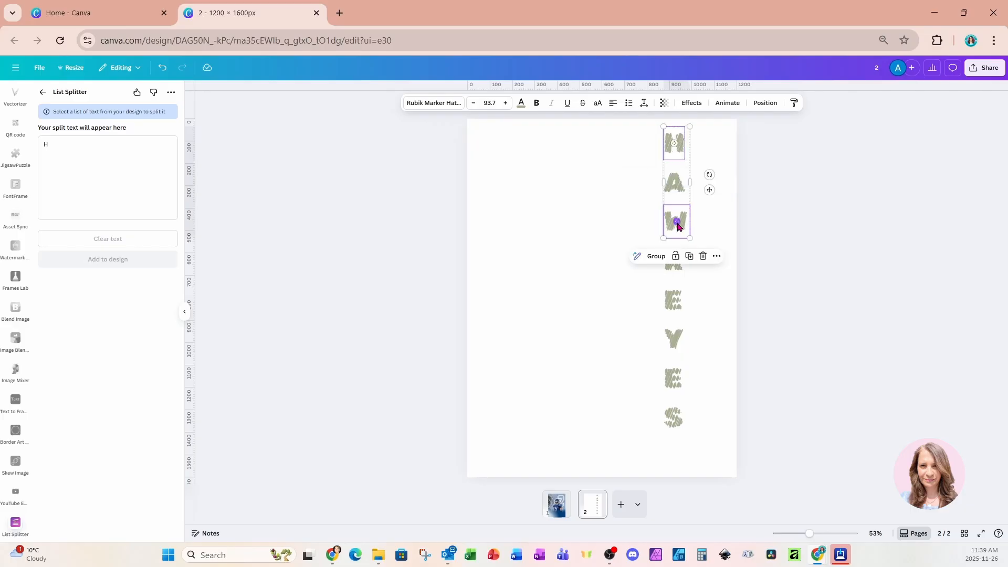
shift+click(673, 300)
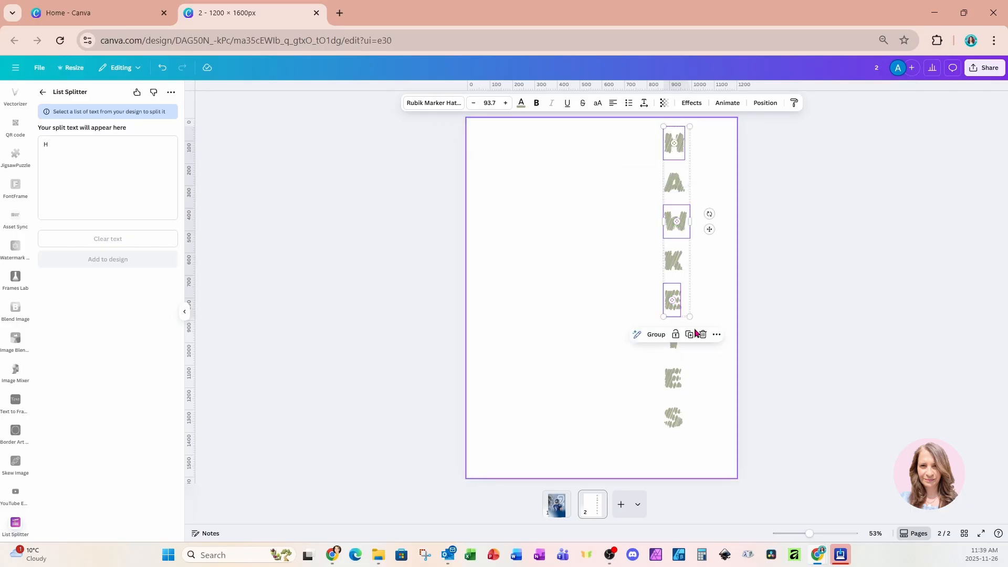
shift+click(672, 378)
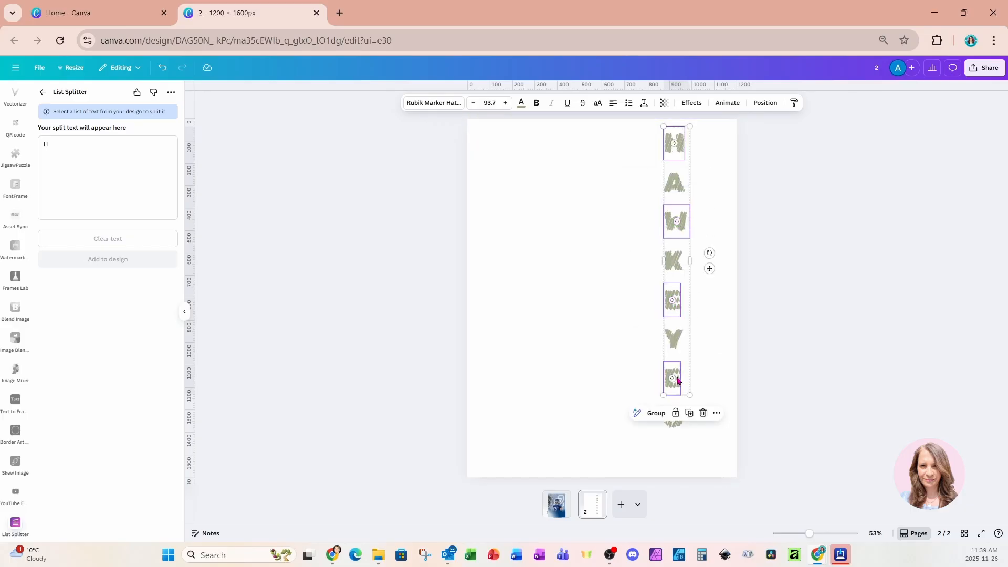
click(521, 102)
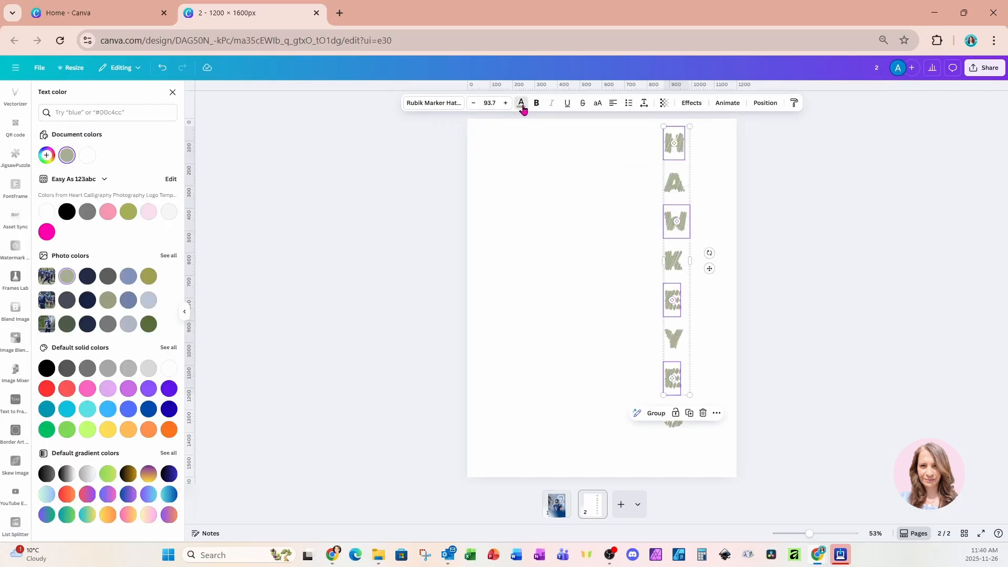
click(87, 324)
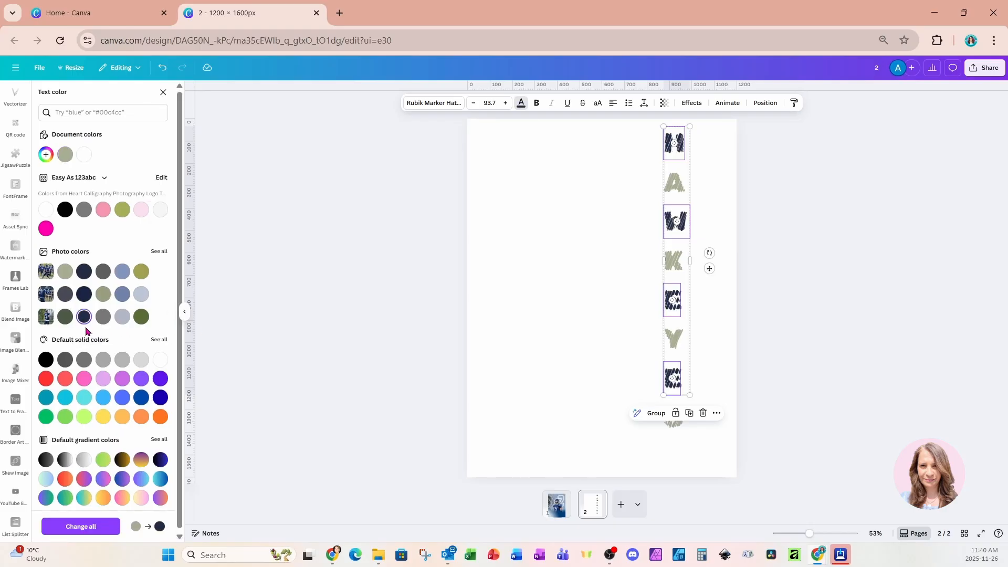
click(578, 174)
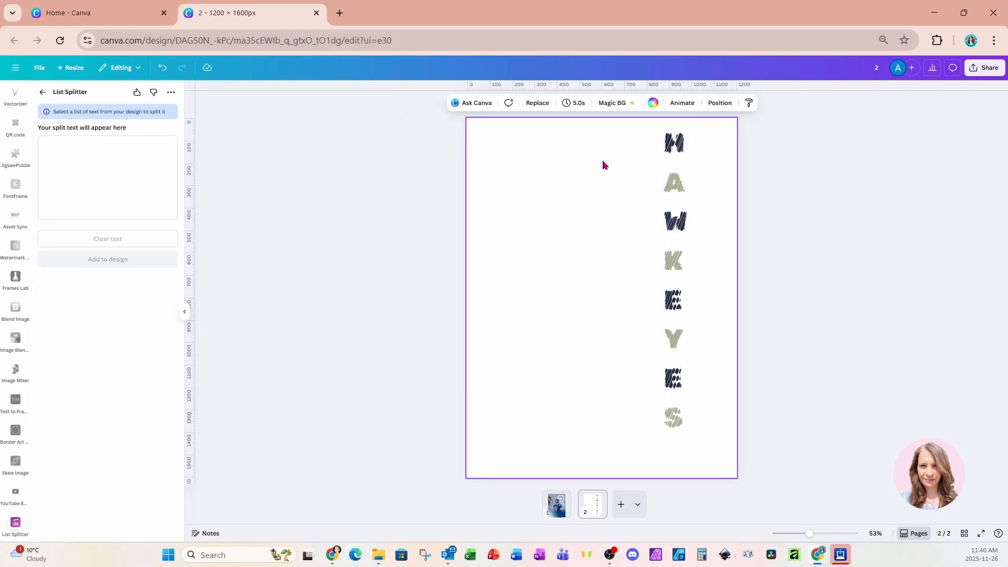
- Rearrange the eight separate letters into a closely spaced horizontal HAWKEYES row near the top of the second page
drag(674, 149, 526, 179)
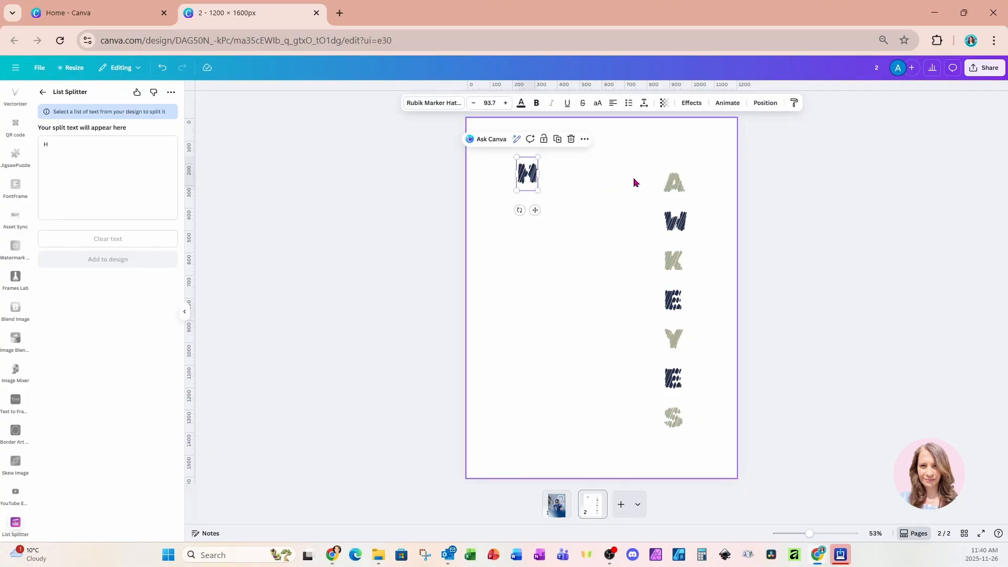
drag(674, 182, 549, 176)
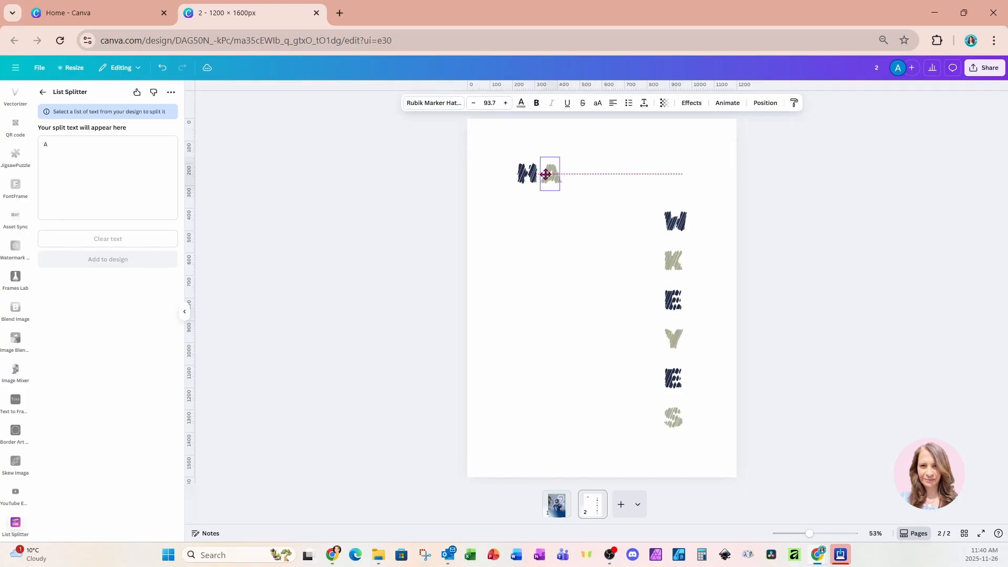
drag(674, 221, 571, 169)
drag(673, 260, 598, 171)
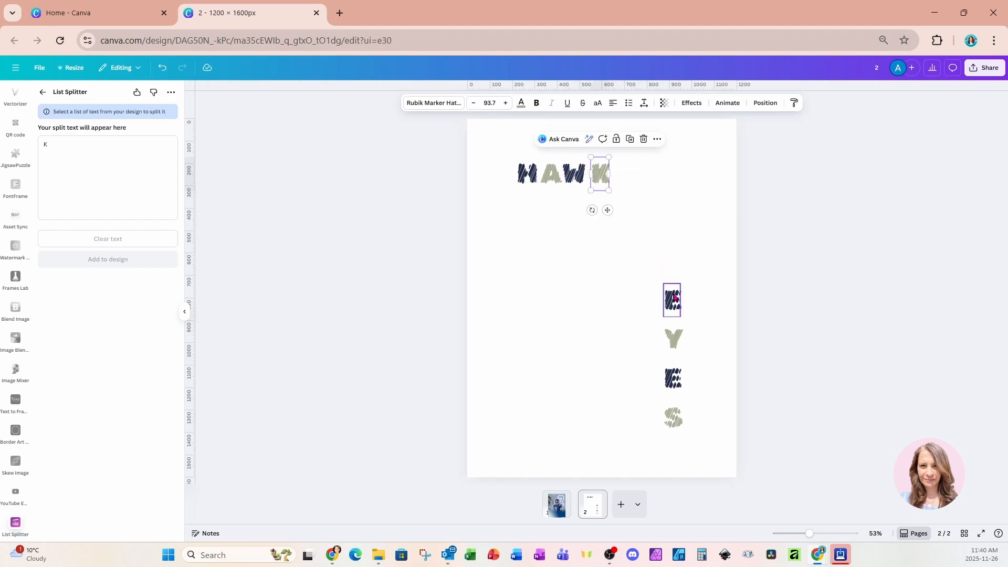
drag(674, 300, 621, 174)
drag(663, 333, 639, 174)
drag(673, 378, 659, 174)
drag(674, 418, 677, 171)
- Copy the HAWKEYES row onto the poster page and place it over the solid blue area below the player, enlarged to font size 111
drag(486, 151, 704, 204)
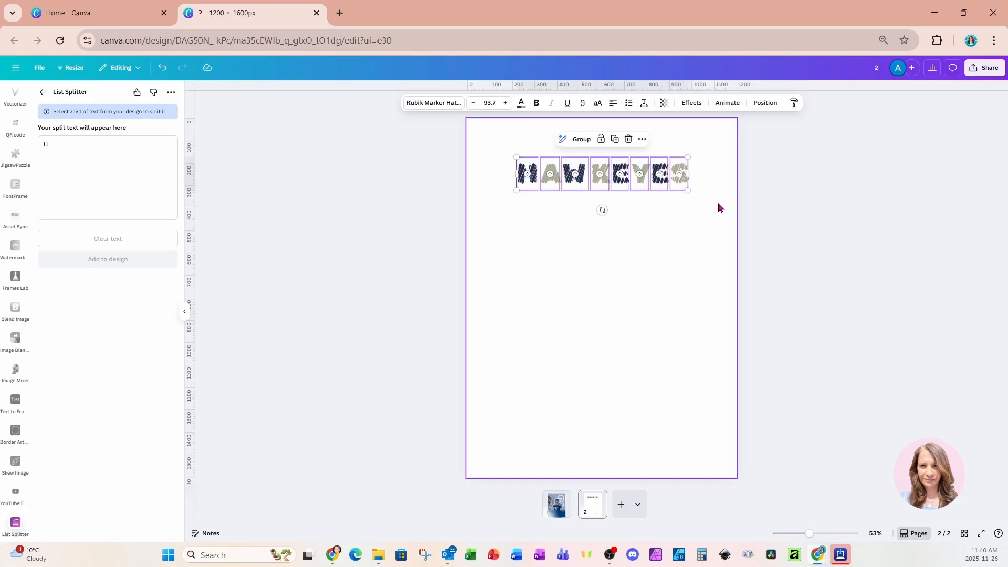
click(552, 511)
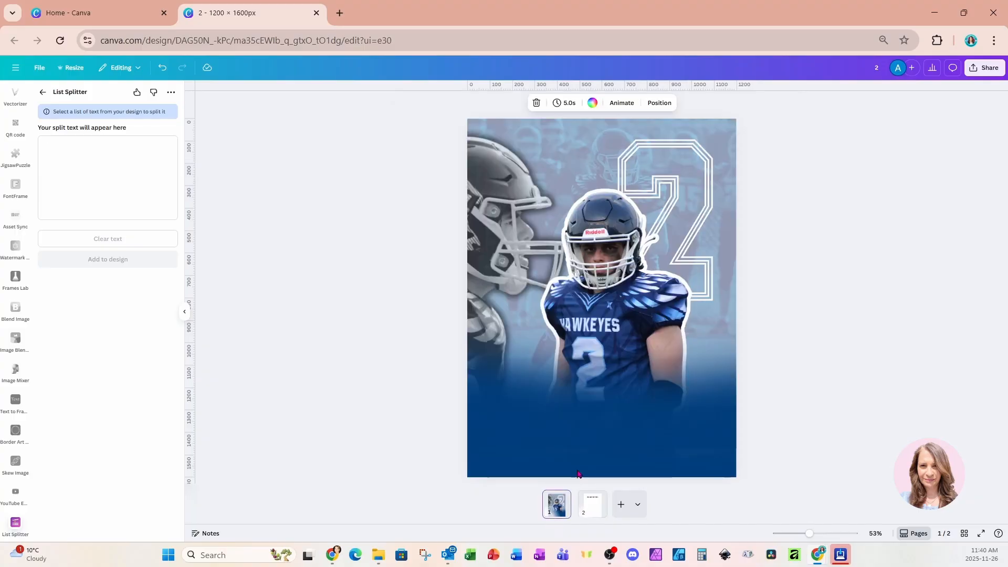
click(599, 399)
key(ctrl+v)
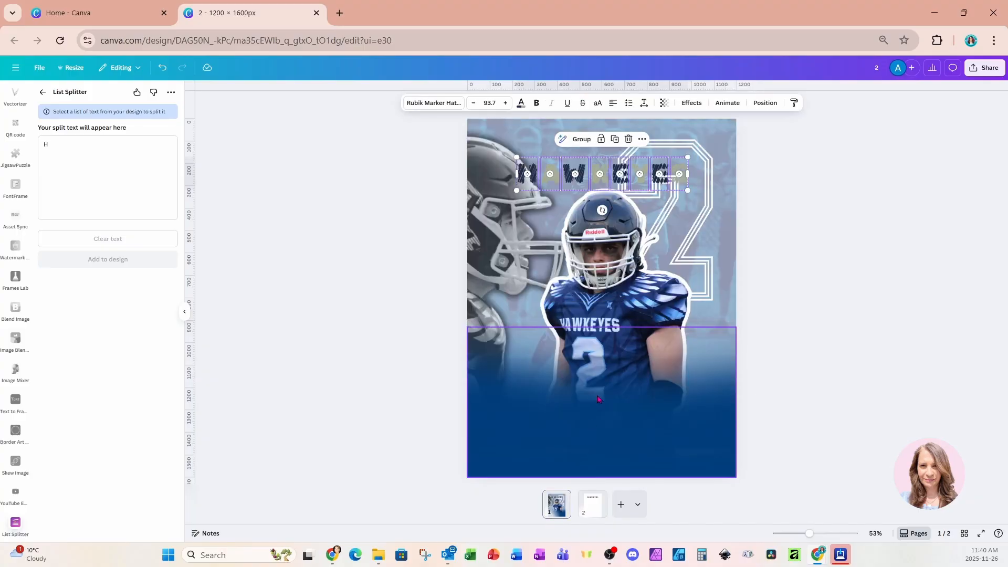
drag(680, 184, 702, 450)
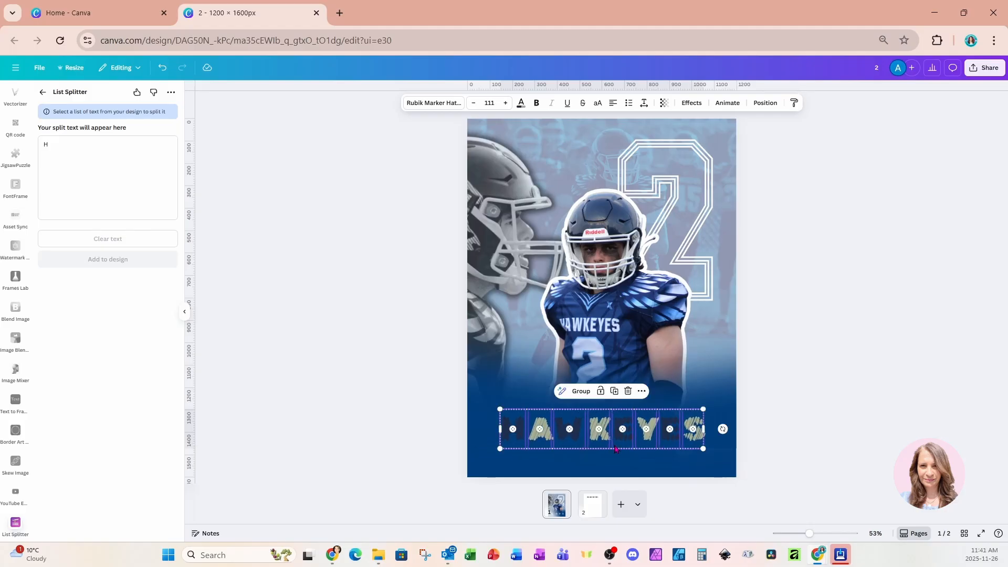
- Apply the Outline effect to all the HAWKEYES letters in white with a thickness of 200
click(694, 104)
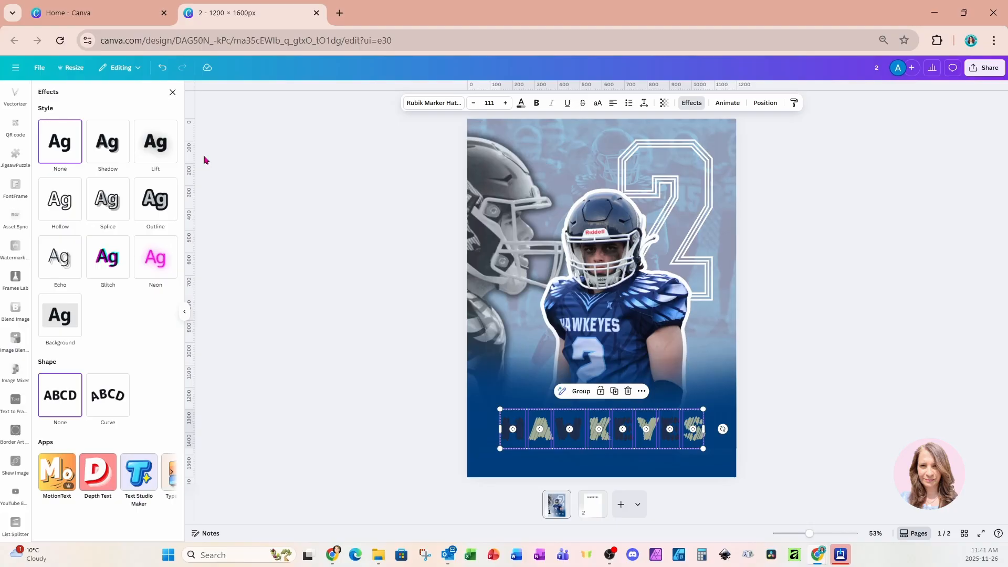
click(164, 206)
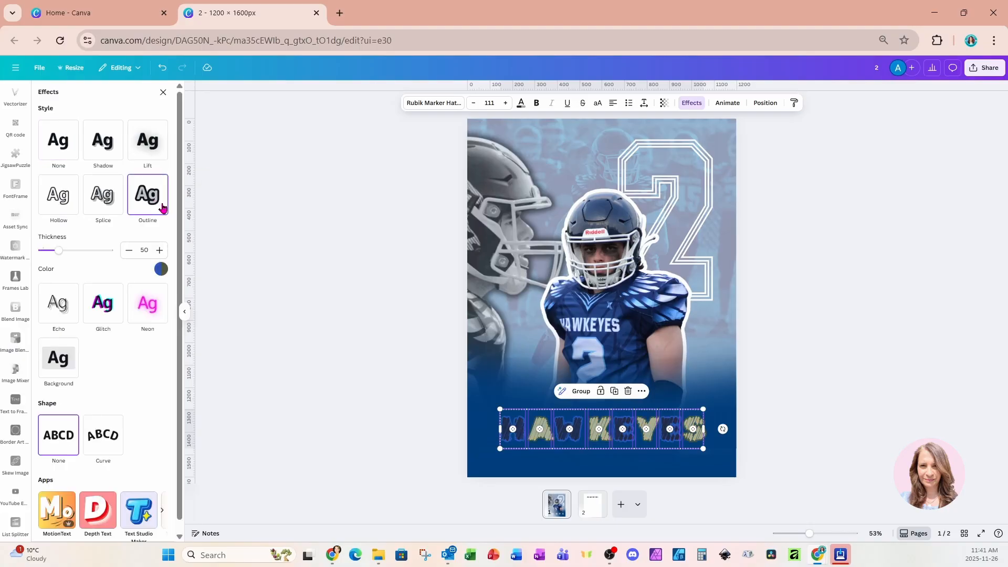
click(161, 269)
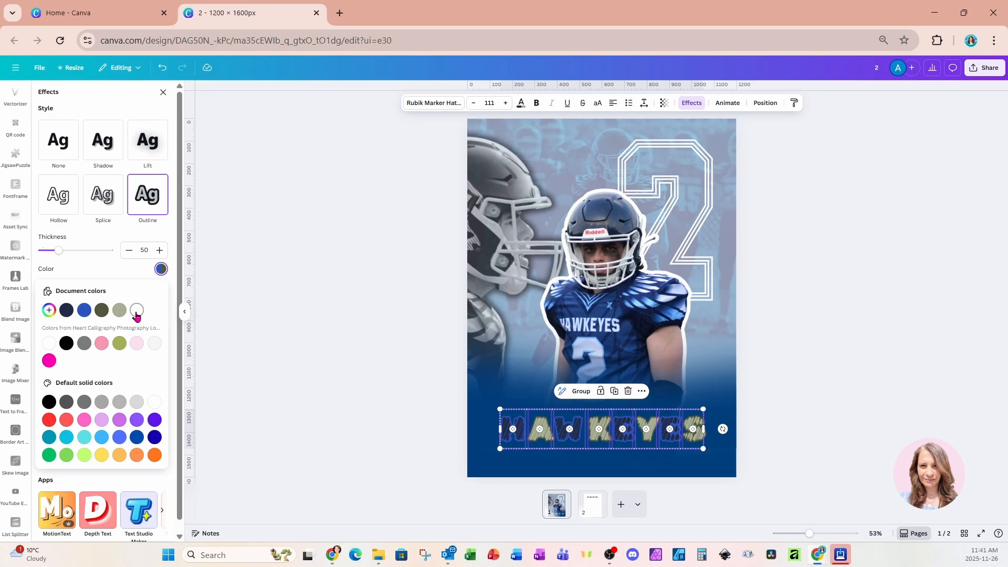
click(136, 311)
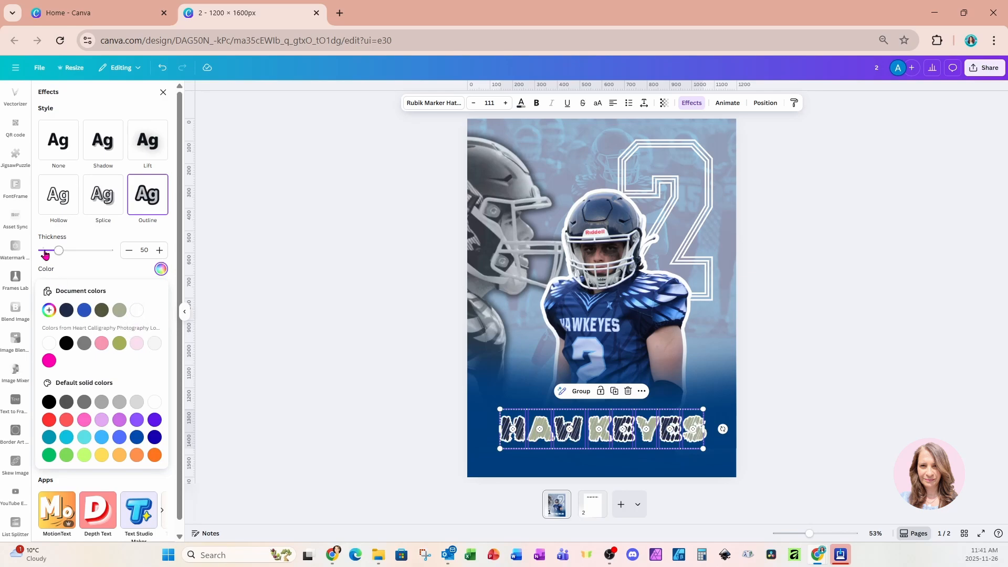
drag(58, 252, 109, 255)
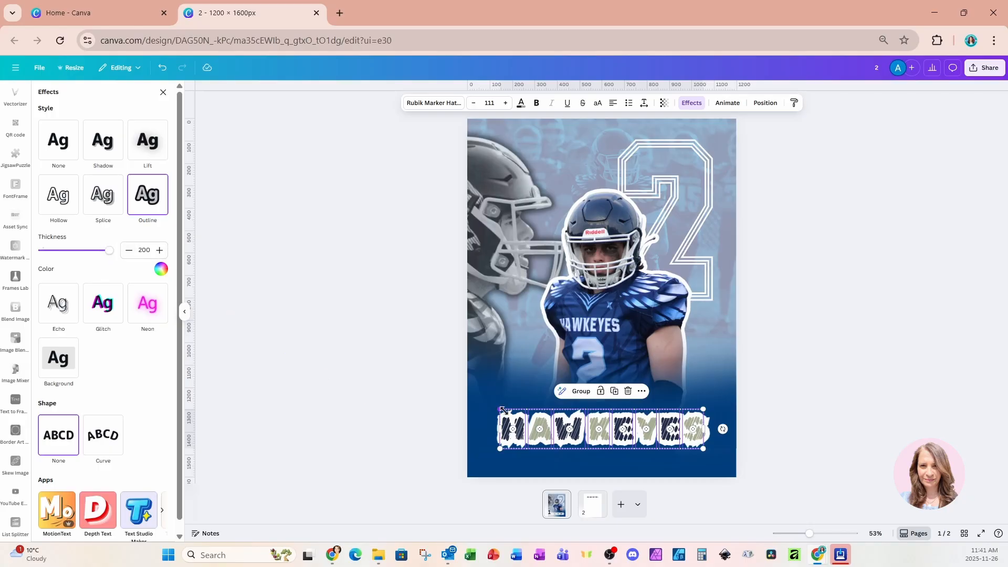
- Enlarge the outlined HAWKEYES letters together to font size 125 so they span most of the poster's width
drag(502, 409, 502, 402)
click(163, 68)
drag(703, 409, 717, 406)
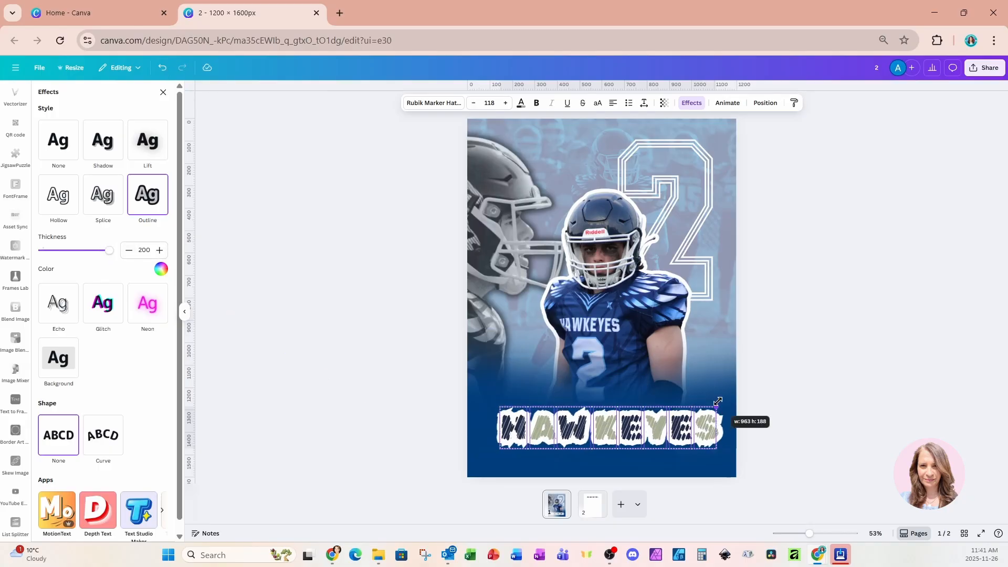
drag(500, 407, 487, 404)
click(712, 341)
- Rotate the A slightly clockwise and tilt other individual HAWKEYES letters at small angles for an uneven look
click(501, 444)
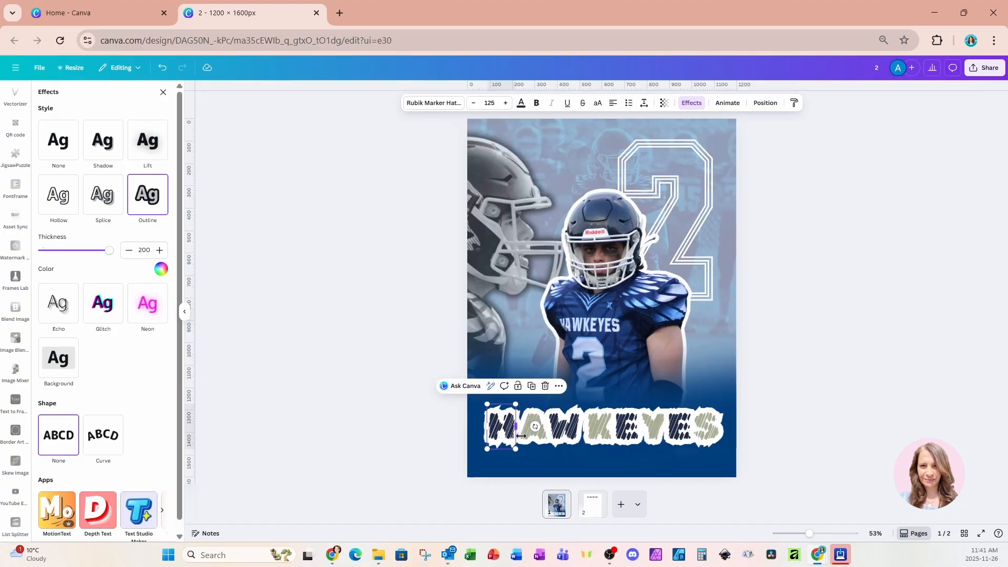
click(535, 424)
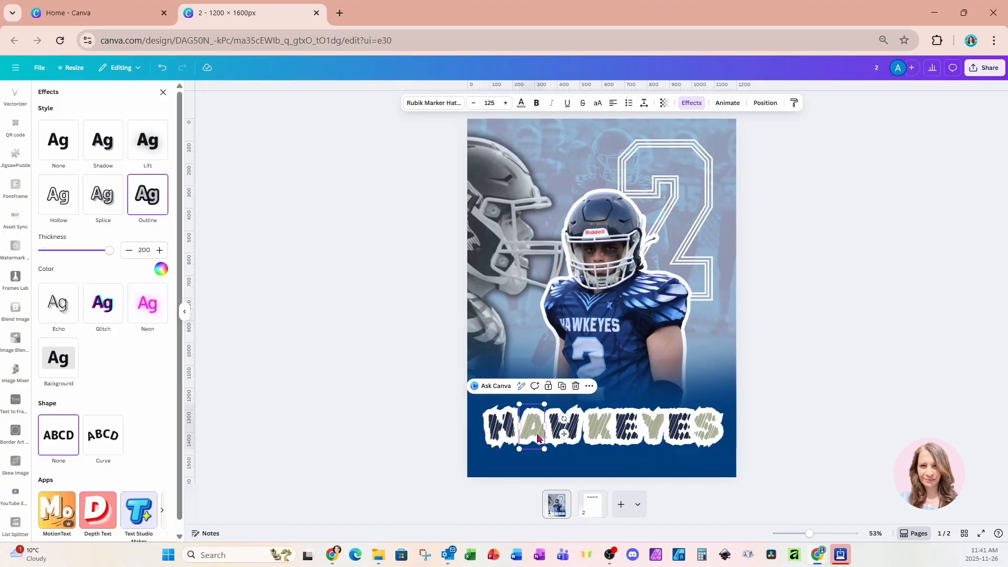
drag(564, 418, 566, 424)
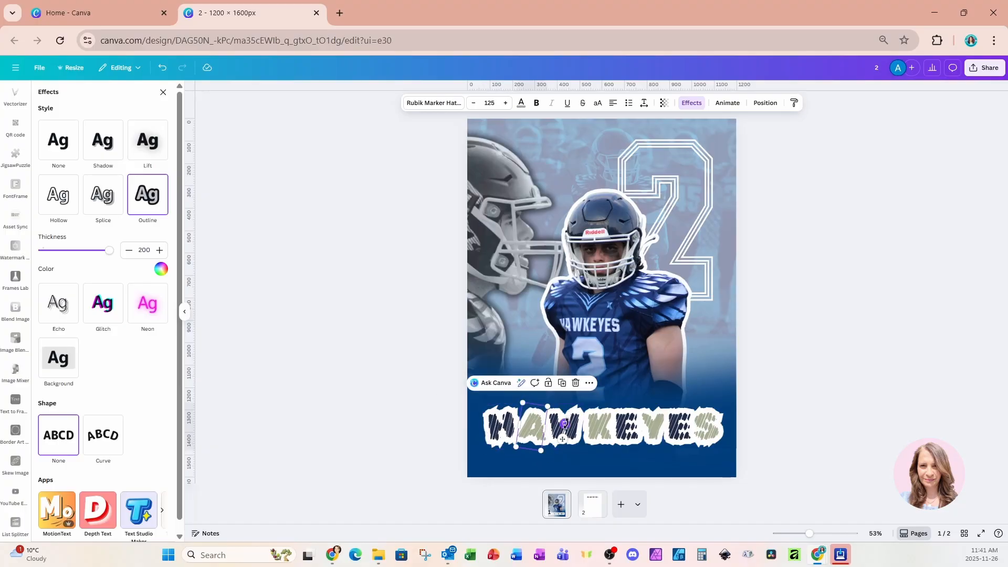
click(576, 439)
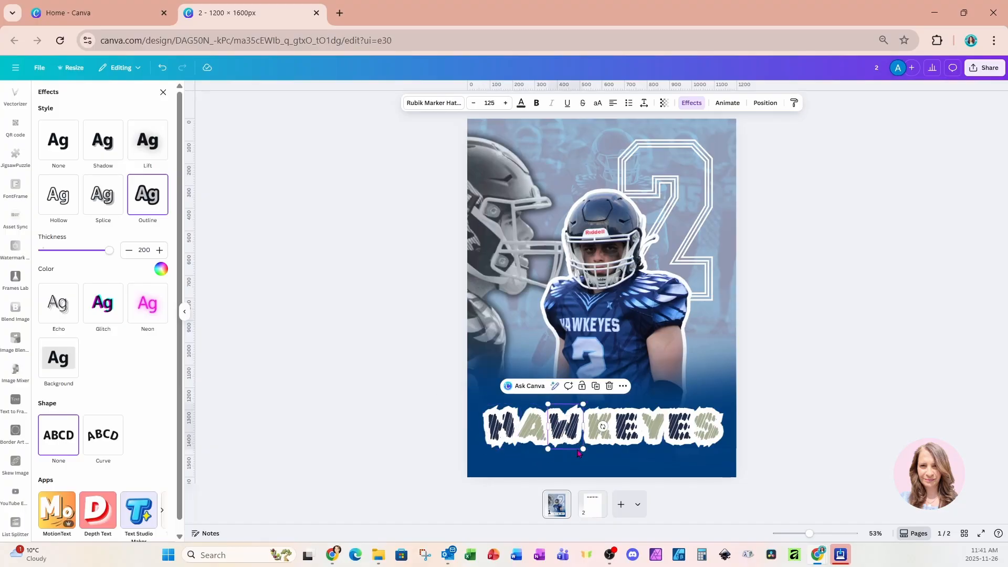
drag(599, 423, 681, 413)
click(603, 433)
click(651, 435)
click(759, 435)
- Add a text box to the poster and set its font to Style Script, found by searching the fonts for "STYLE"
click(687, 256)
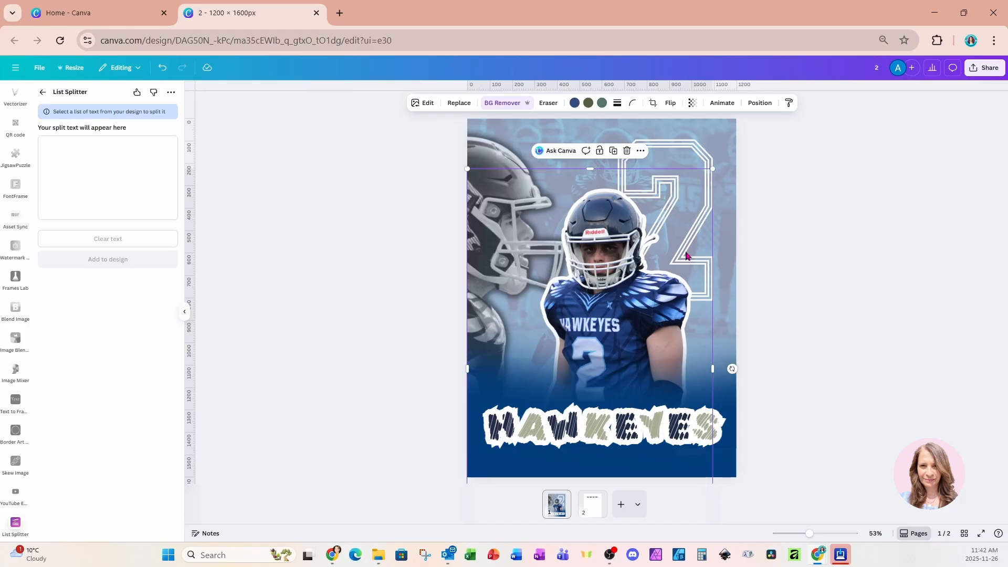
key(t)
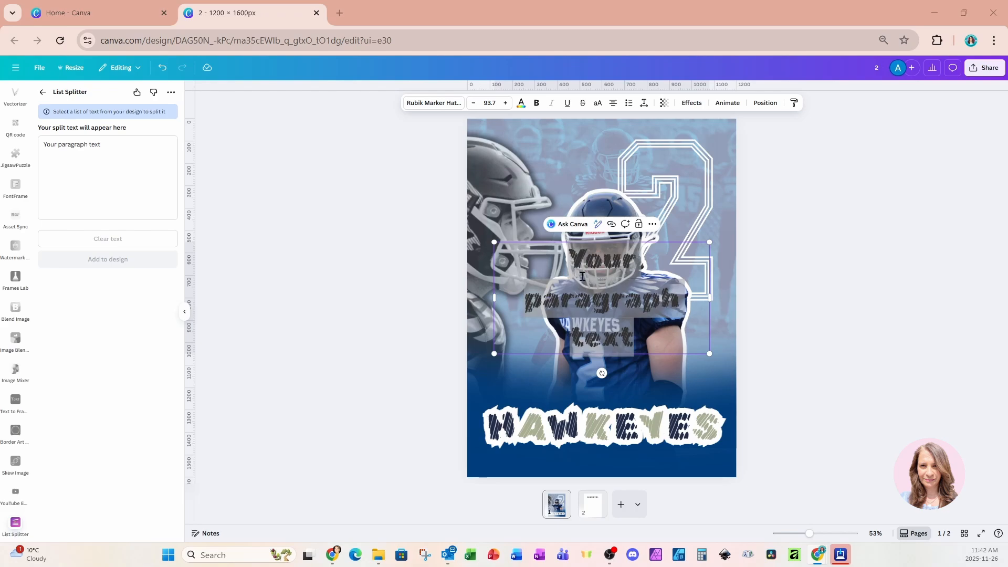
click(430, 104)
double_click(59, 135)
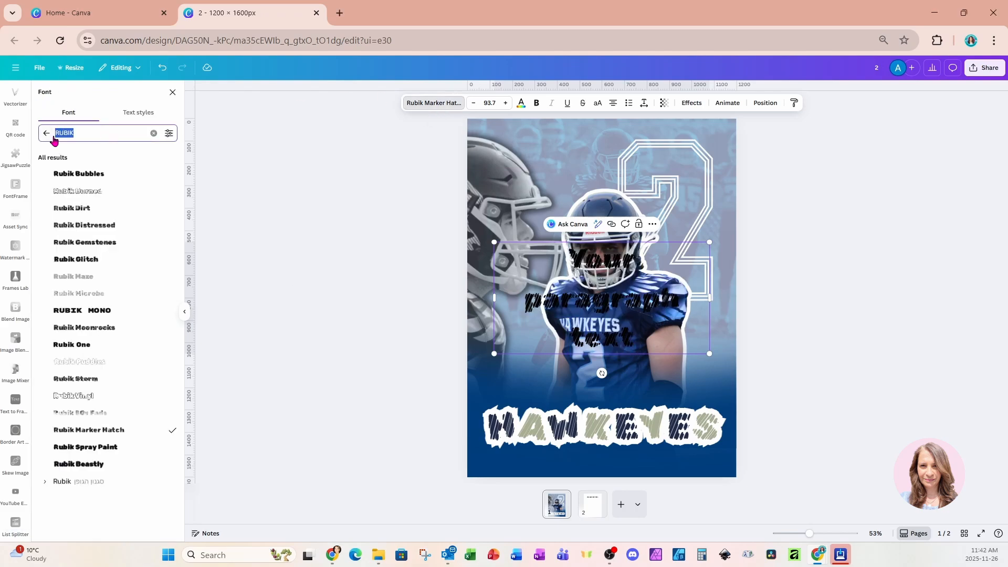
text(STYLE)
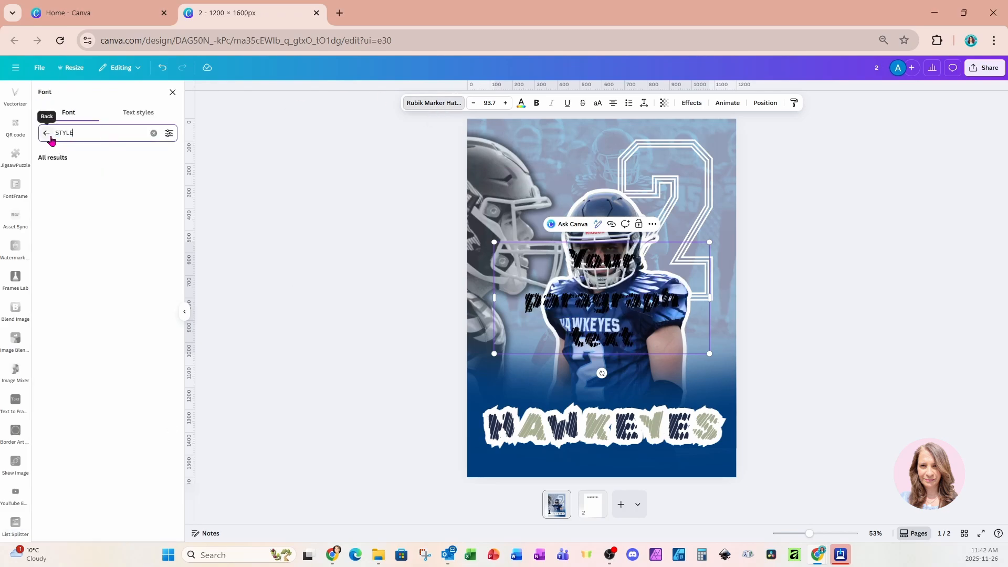
click(87, 244)
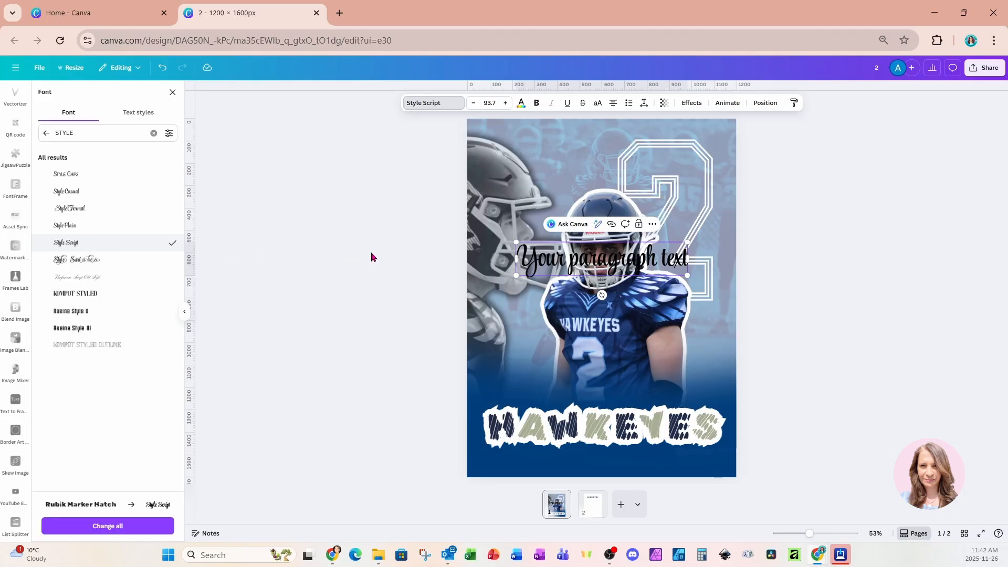
- Color the new script text with the metallic blue gradient from the full set of default gradient colors
click(521, 103)
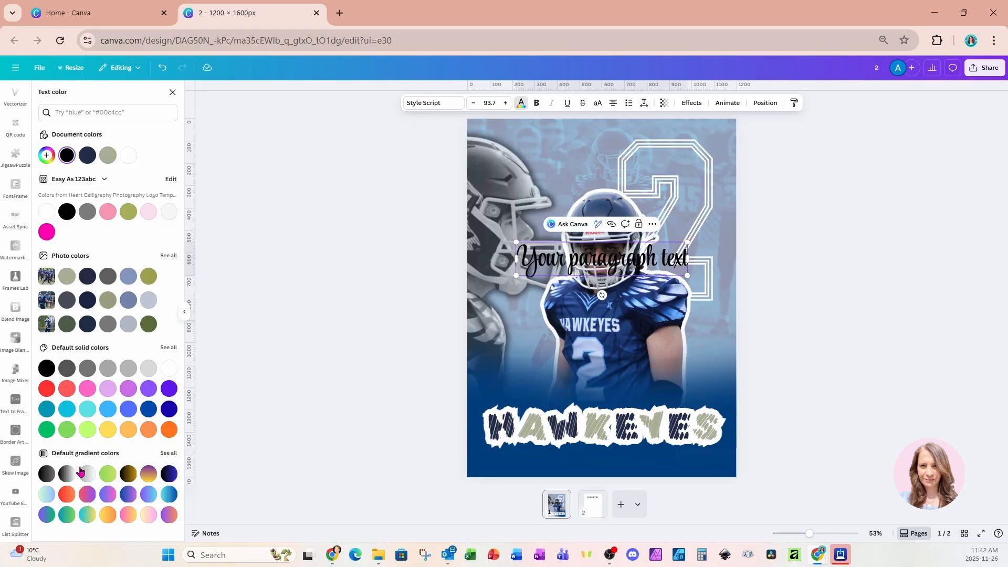
click(168, 454)
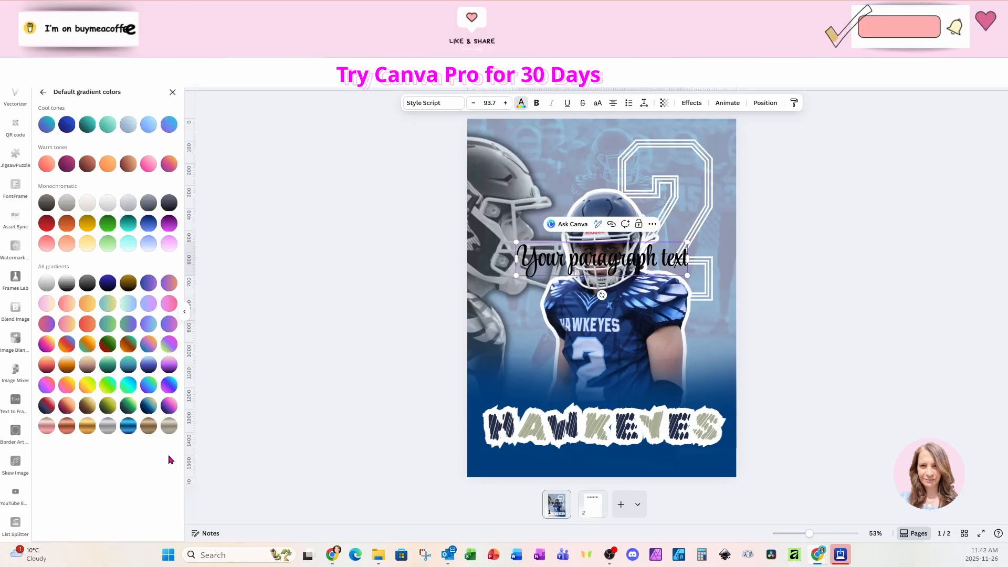
click(128, 426)
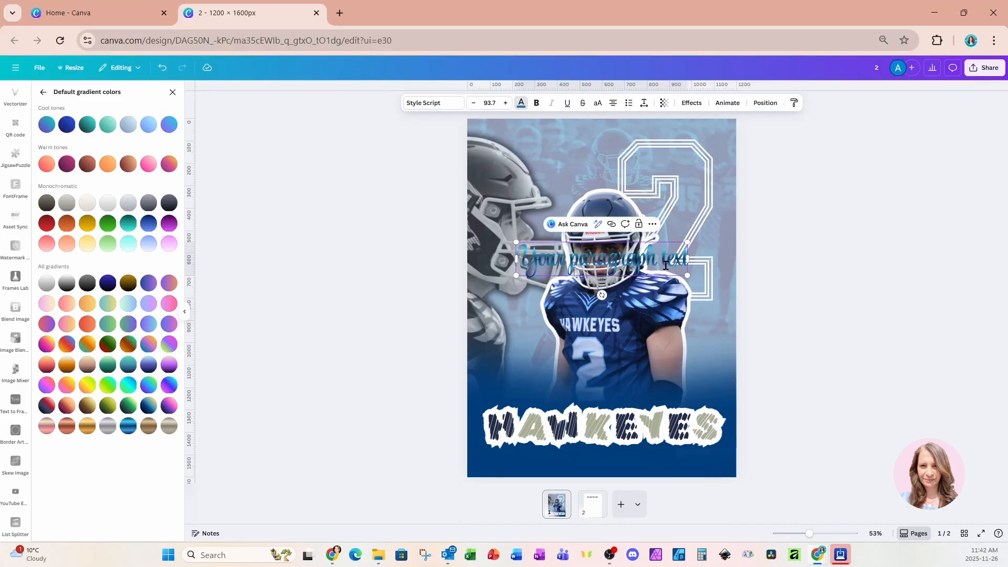
- Replace the placeholder wording in the script text box with the player's first name
triple_click(677, 261)
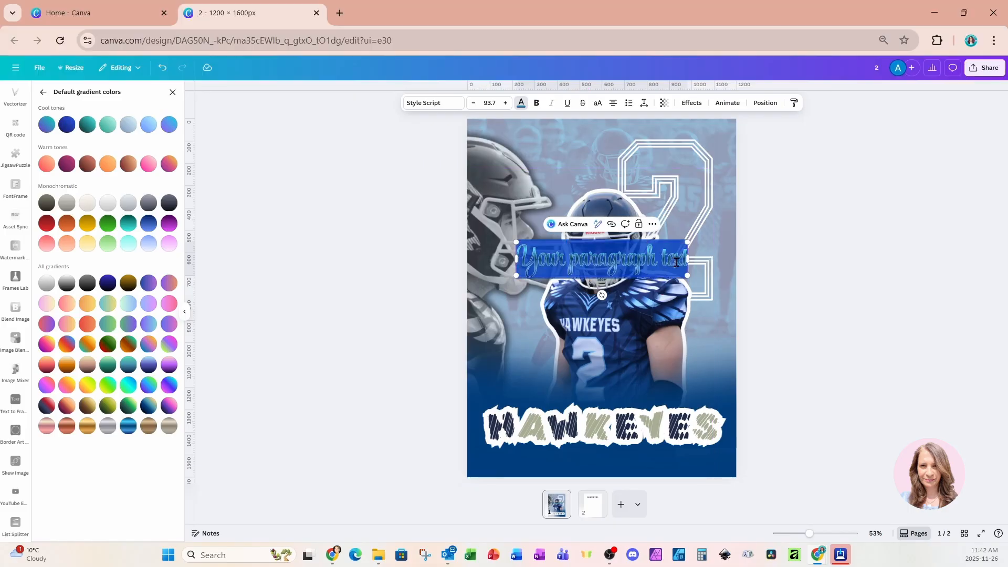
text(T)
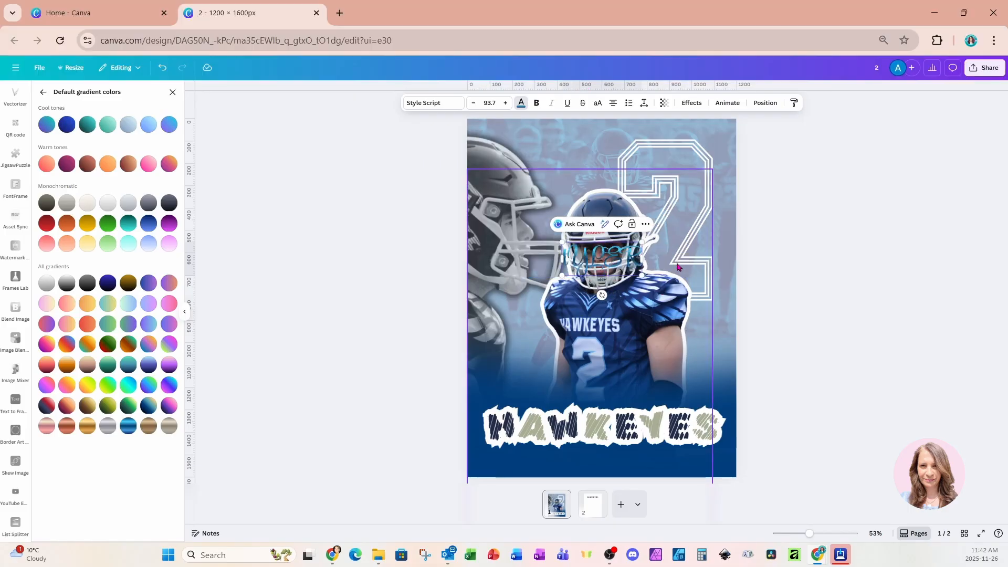
text(yler)
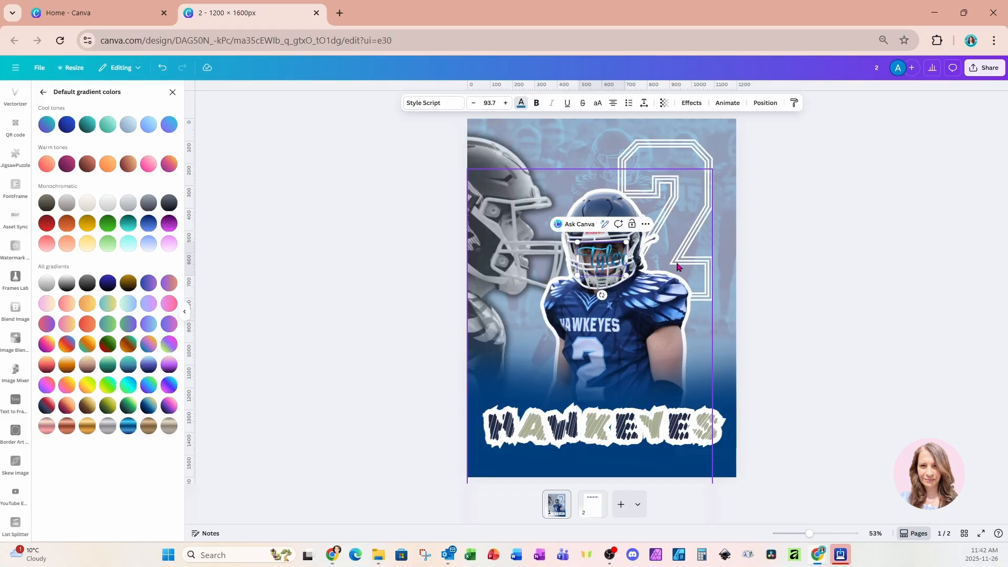
- Move the player's first name just above the start of HAWKEYES and give its lettering a white Outline effect
drag(620, 259, 526, 402)
click(693, 103)
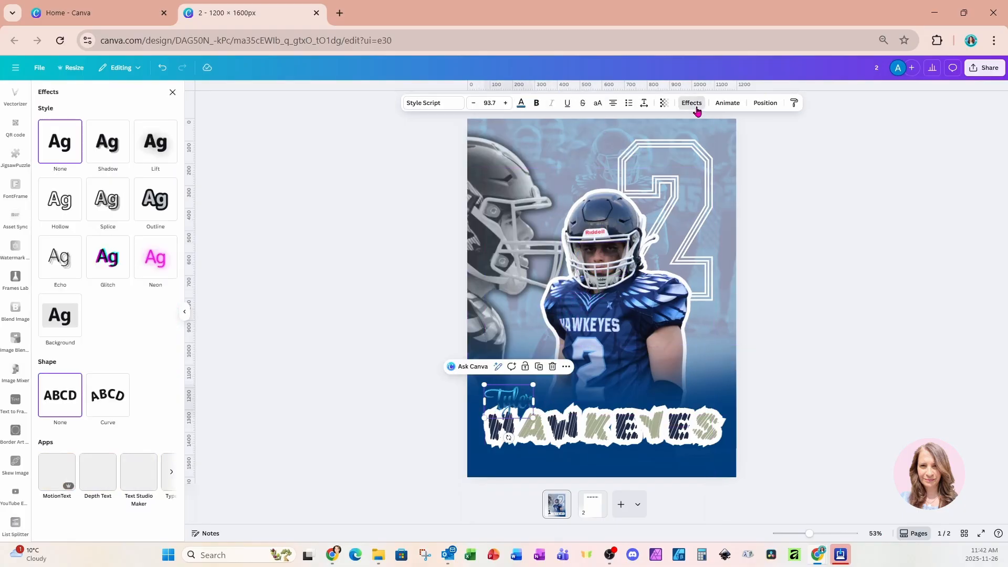
click(156, 205)
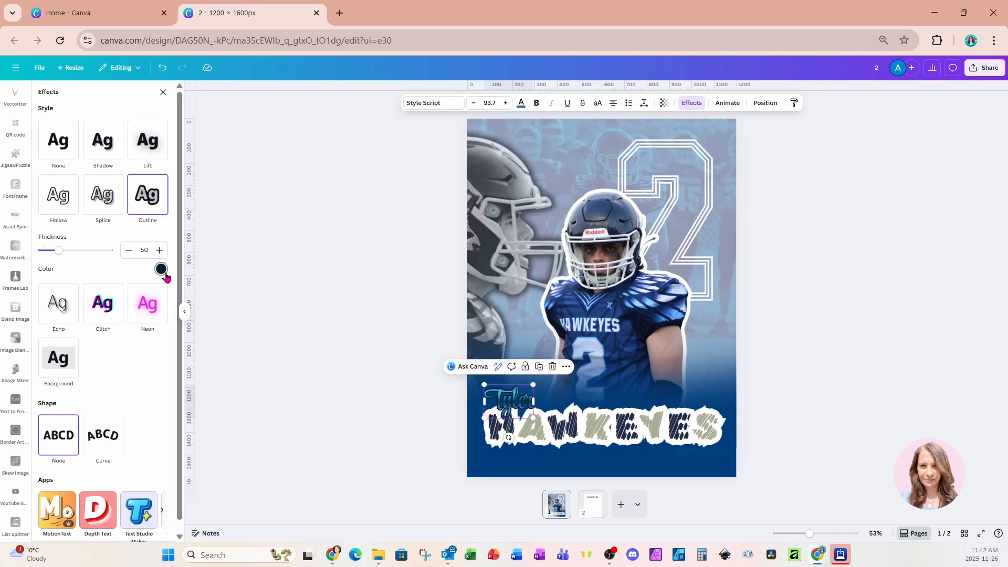
click(164, 274)
click(49, 343)
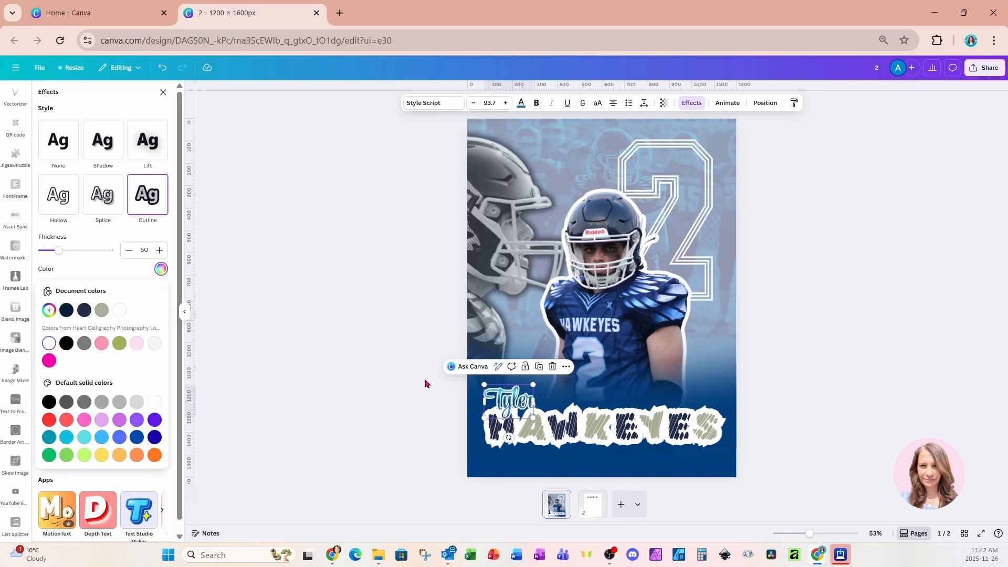
- Enlarge the script name to size 127, then place a copy below the end of HAWKEYES and change its wording to 2023
drag(534, 385, 707, 448)
click(708, 448)
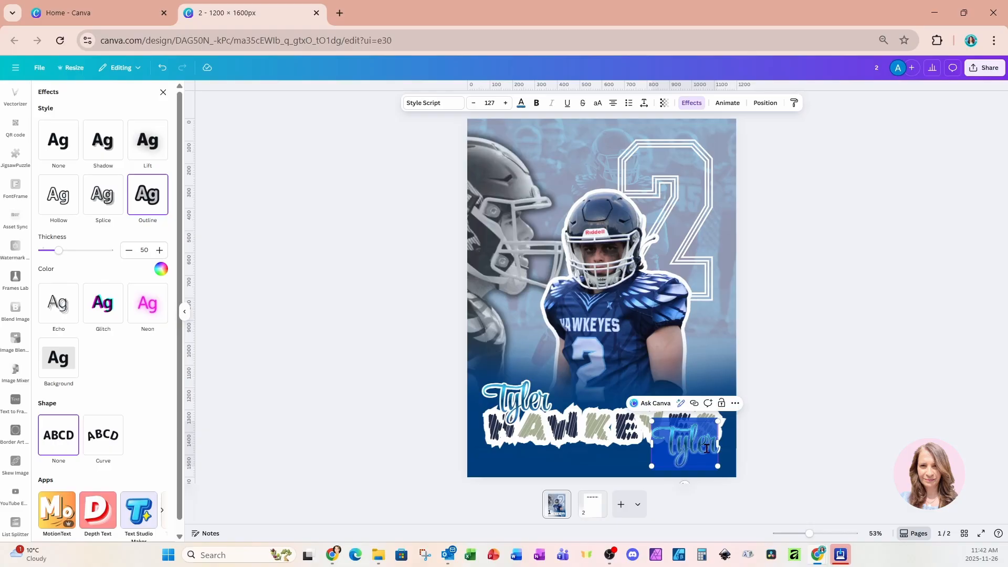
text(2023)
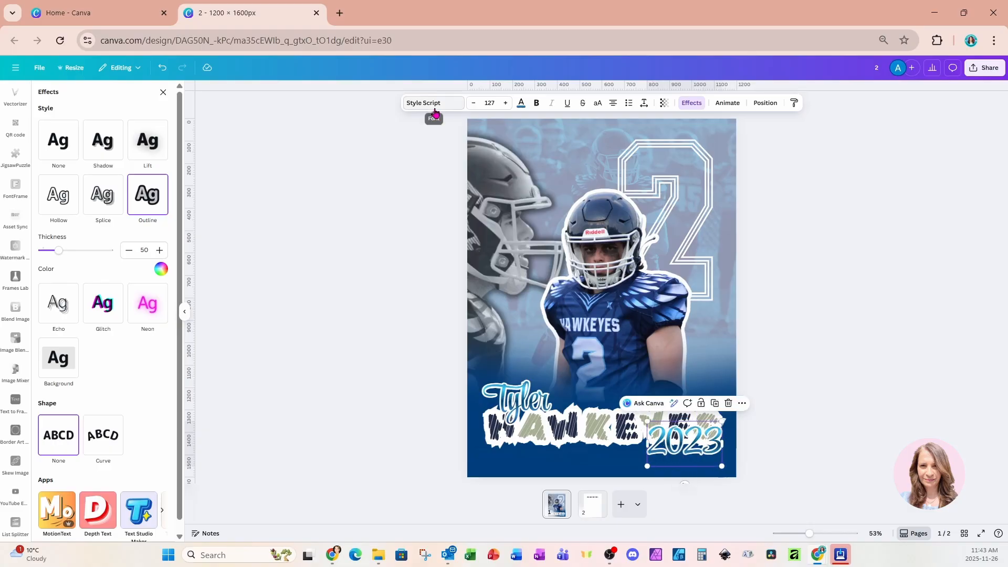
- Change the 2023 text to a comic font found by searching for "comic", and resize it to fit beneath the end of HAWKEYES
click(435, 108)
drag(124, 134, 45, 132)
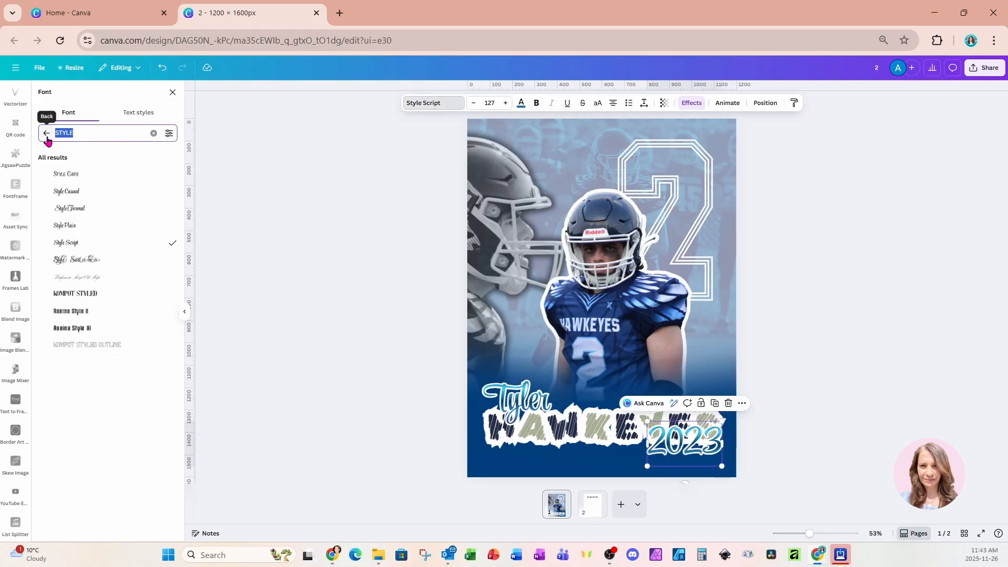
text(com)
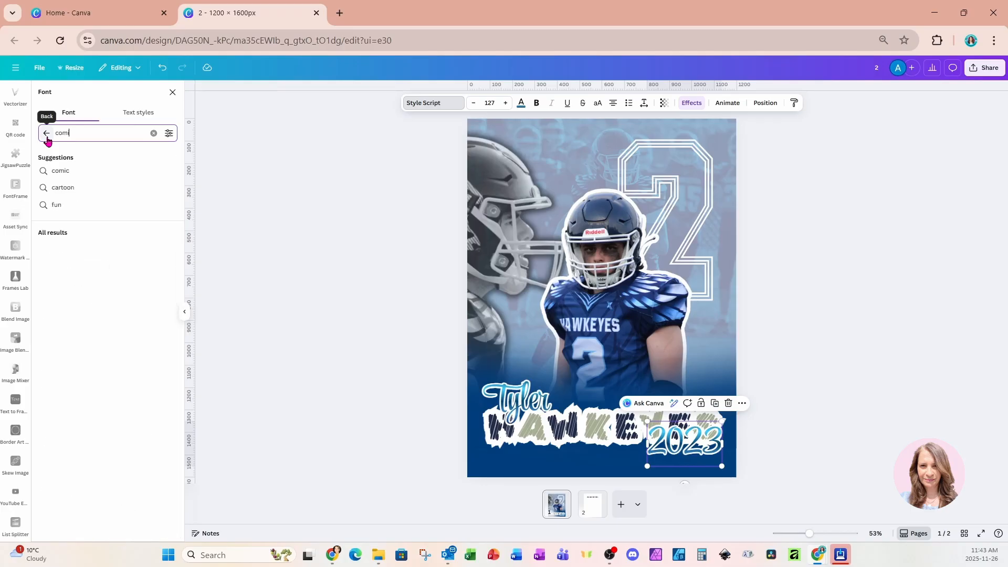
text(ic)
click(71, 249)
drag(727, 465, 710, 455)
click(728, 261)
click(853, 284)
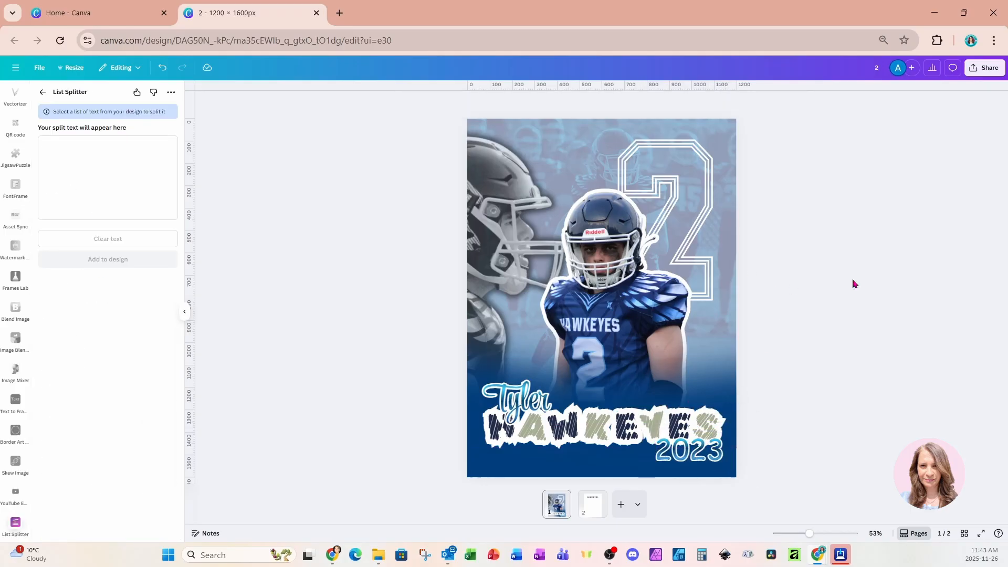